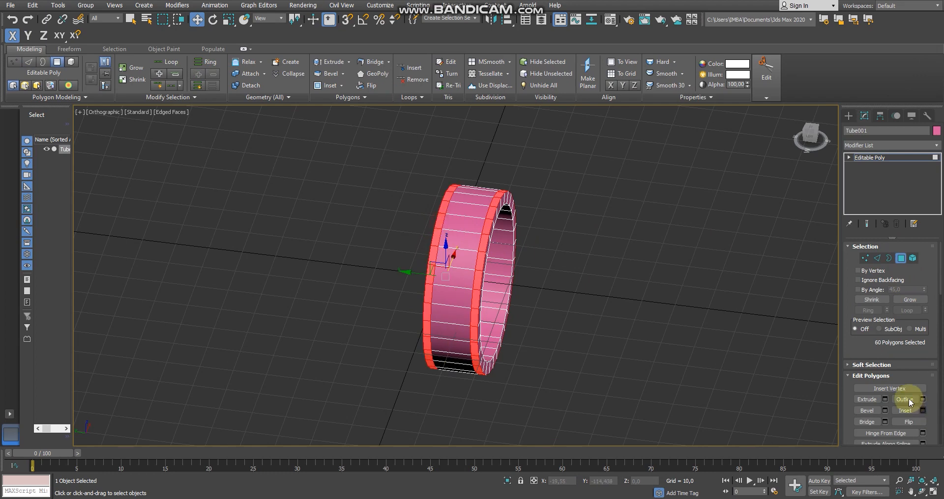
Extrude the selected polygons on both outer rims of the tube outward with a height of 4.0.
left_click(887, 399)
middle_click_drag(703, 322, 635, 315, "alt")
scroll(635, 316, "up", 3)
left_click(474, 282)
left_click(491, 300)
mouse_move(462, 296)
left_mouse_down()
mouse_move(469, 317)
mouse_move(477, 297)
left_mouse_up()
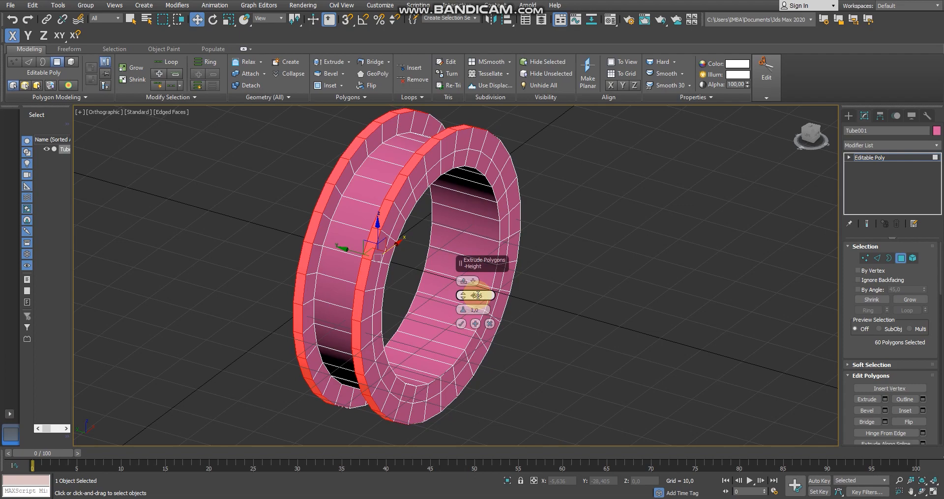
key("Return")
key("Return")
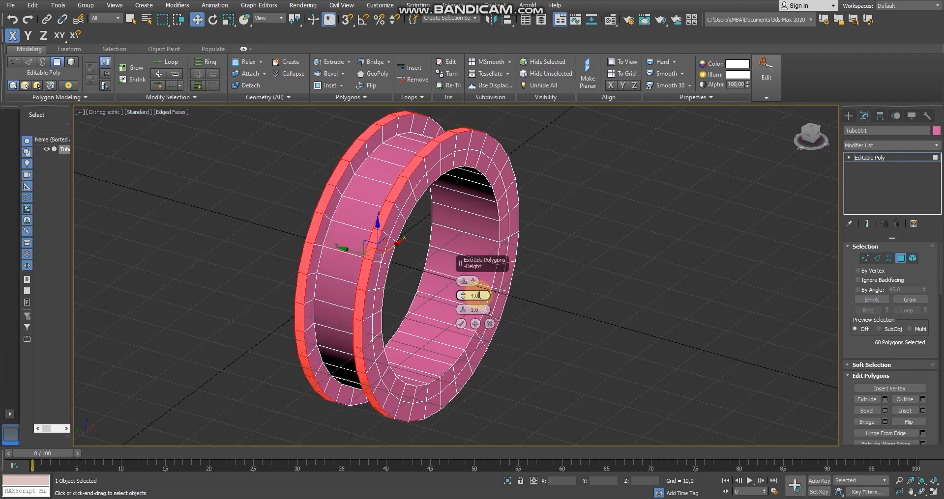
left_click(460, 325)
Chamfer the two edge loops where the raised rims meet the recessed outer band by 0.6.
middle_click_drag(469, 307, 560, 253, "alt")
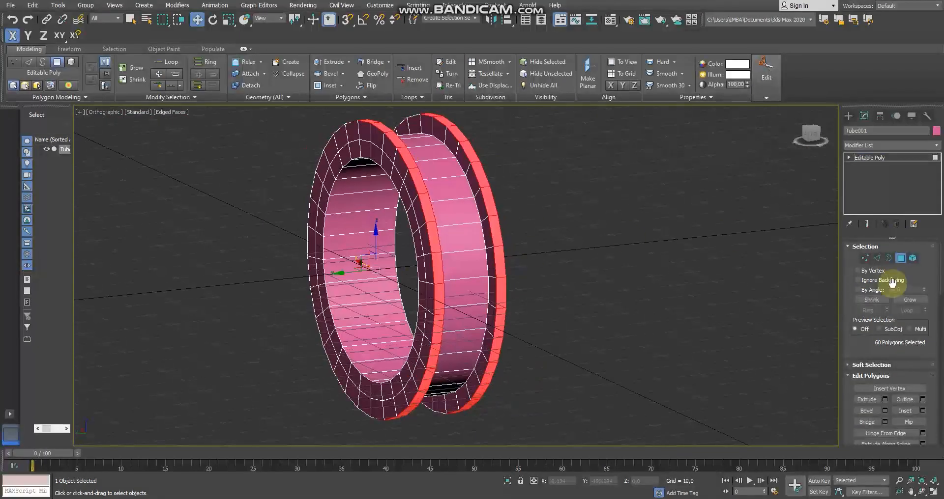
left_click(877, 260)
scroll(462, 169, "up", 4)
middle_click_drag(462, 168, 321, 200, "alt")
middle_click_drag(618, 345, 502, 343, "alt")
left_click(480, 294)
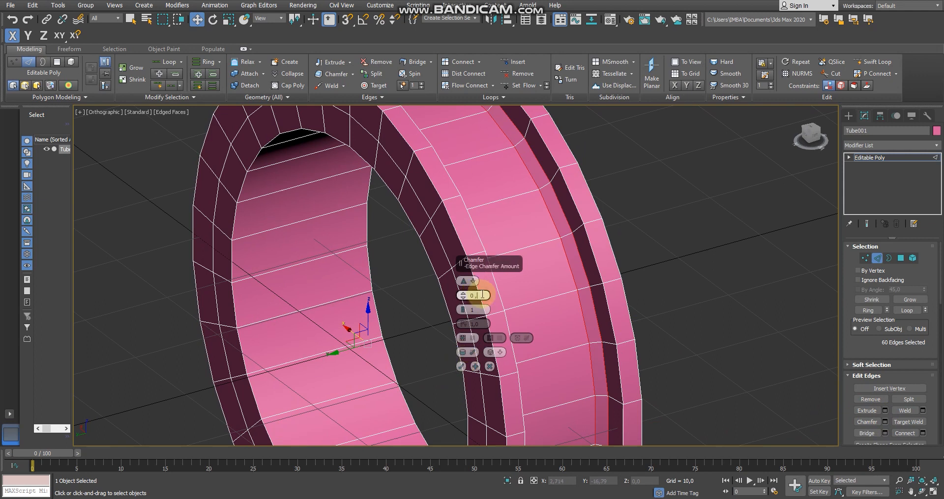
type("0,6")
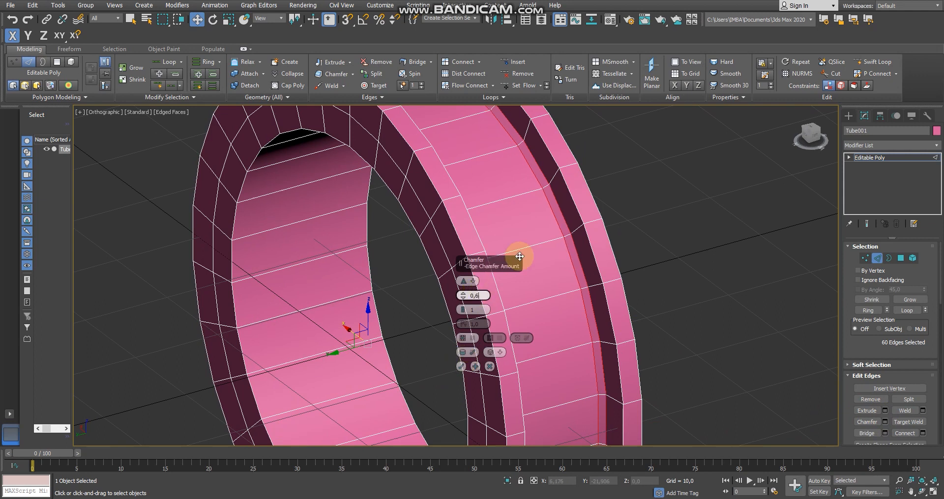
left_click(461, 366)
Connect the ring of edges running across the recessed outer band with two segments.
middle_click_drag(460, 366, 406, 221, "alt")
left_click(407, 221)
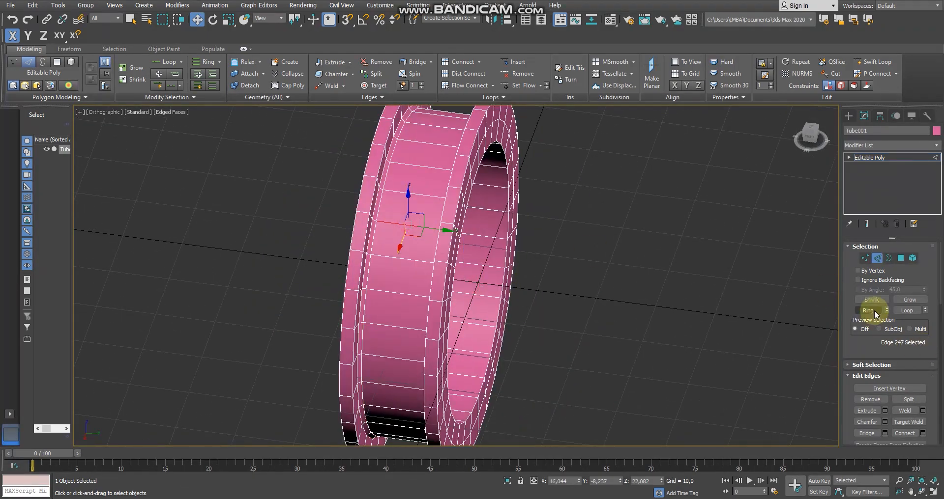
left_click(873, 311)
left_click(922, 434)
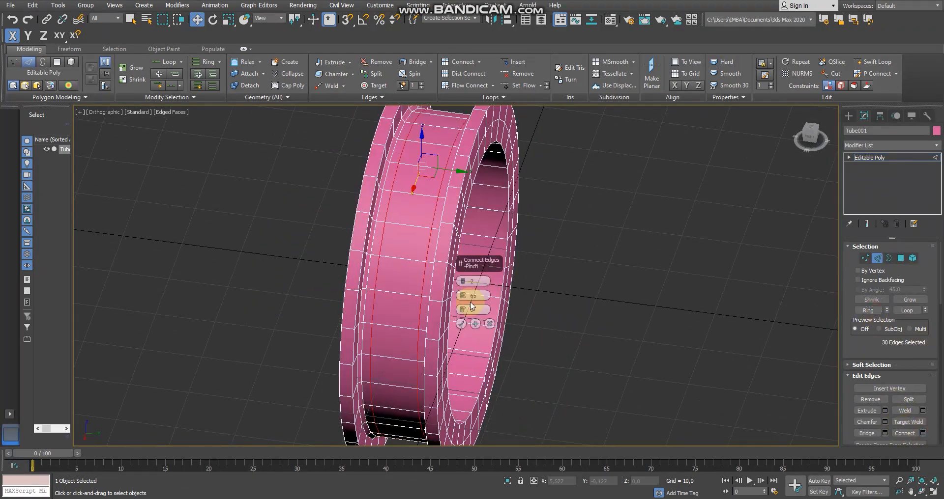
key("BackSpace")
key("BackSpace")
type("0")
left_click(462, 323)
Select the full loop of polygons on the tube's inner surface and inset it by about 2.9.
middle_click_drag(463, 326, 498, 340, "alt")
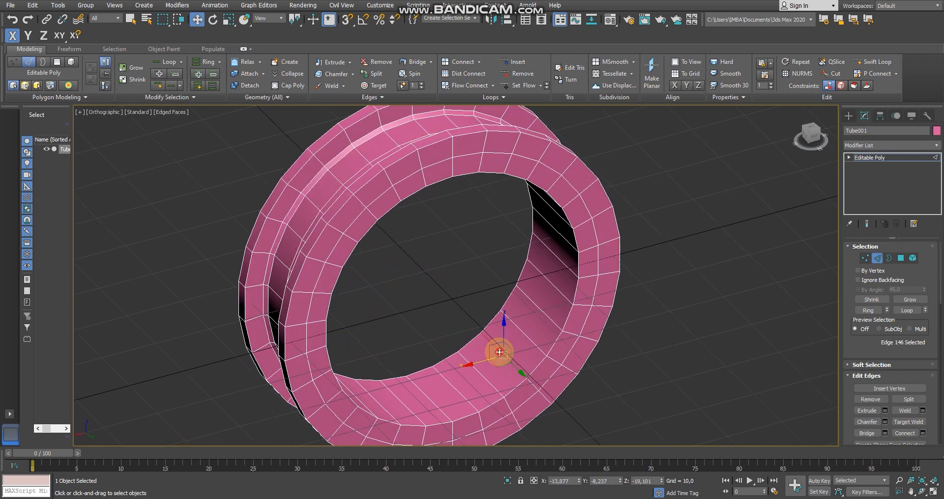
left_click(899, 262)
left_click(487, 343)
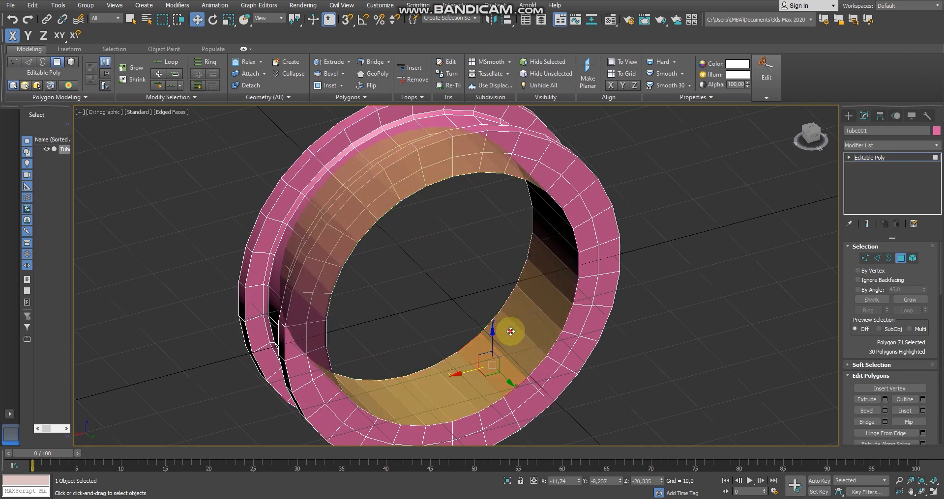
left_click(512, 331, "shift")
left_click(923, 410)
left_click_drag(463, 281, 463, 283)
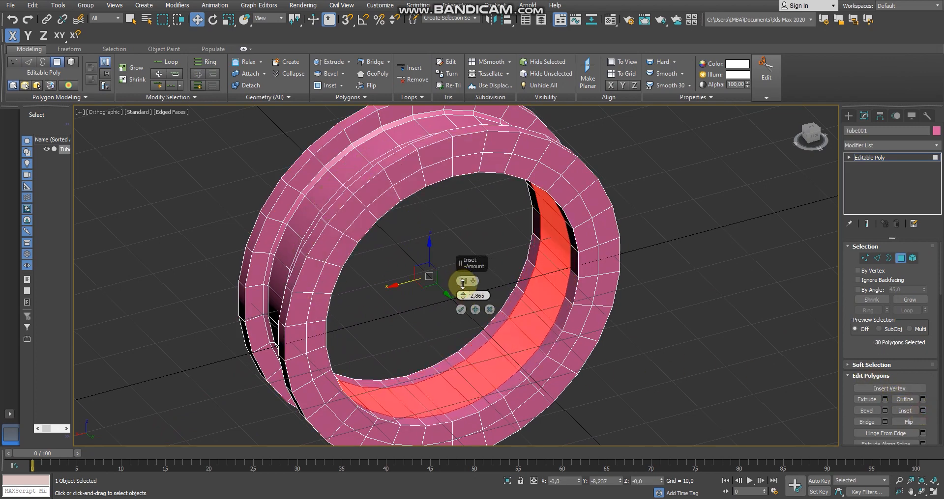
Extrude the inset inner polygons toward the wheel's centre with a height of 4.0.
left_click(885, 399)
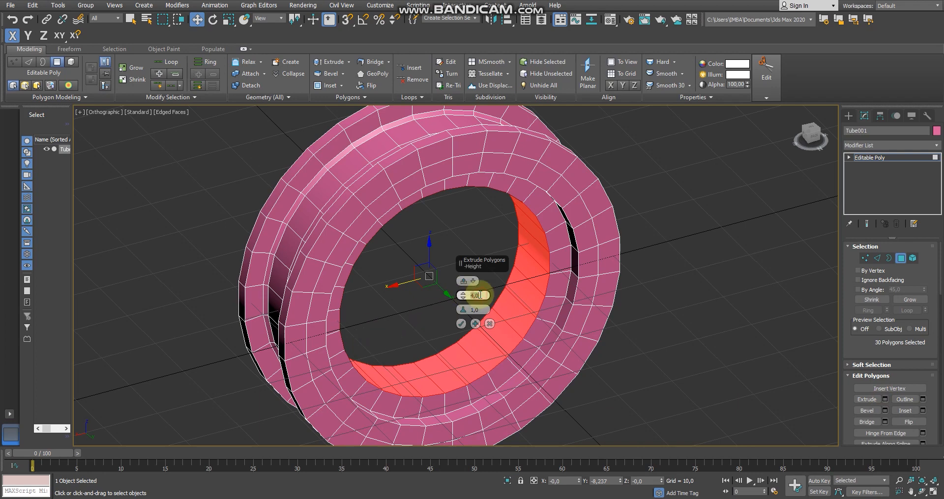
key("Return")
middle_click_drag(565, 291, 512, 275, "alt")
left_click(462, 325)
Create a cylinder at the wheel's centre from the back view, with radius about 1.87 and height about -2.76.
key("shift+z")
left_click(849, 115)
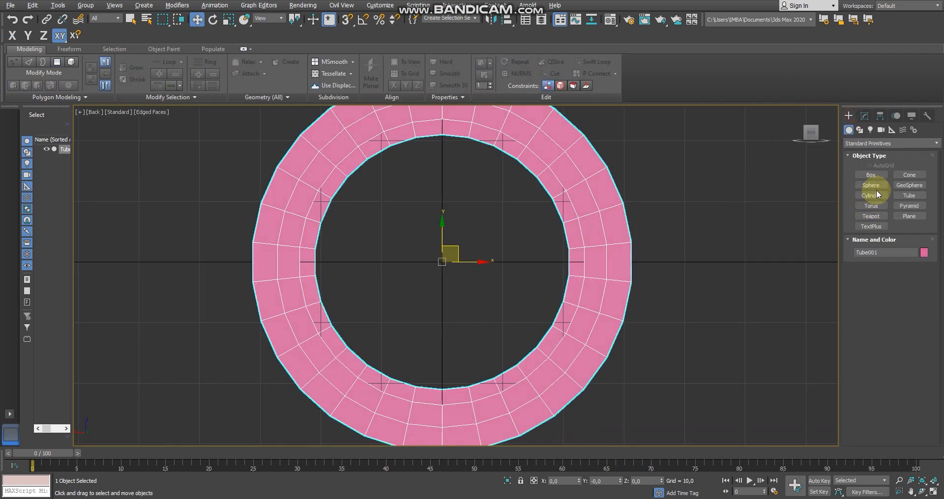
left_click(871, 195)
scroll(438, 268, "up", 5)
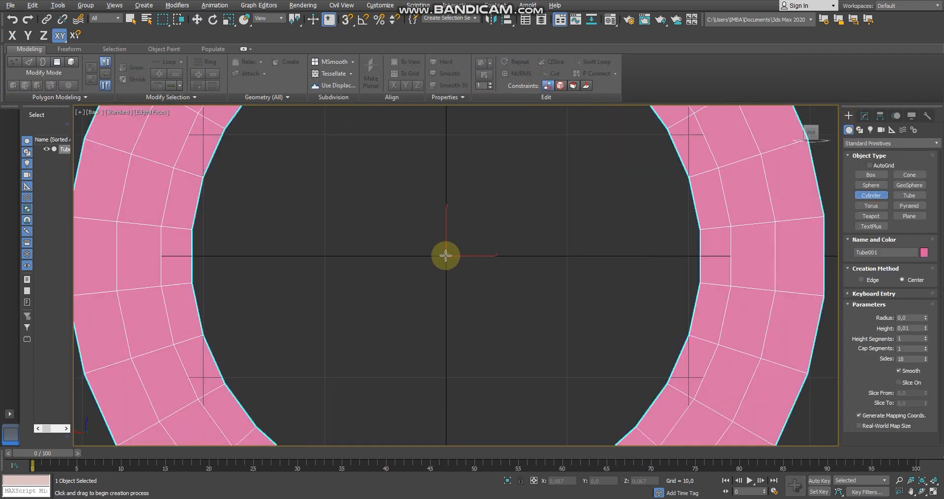
left_click_drag(445, 256, 462, 272)
left_click(461, 261)
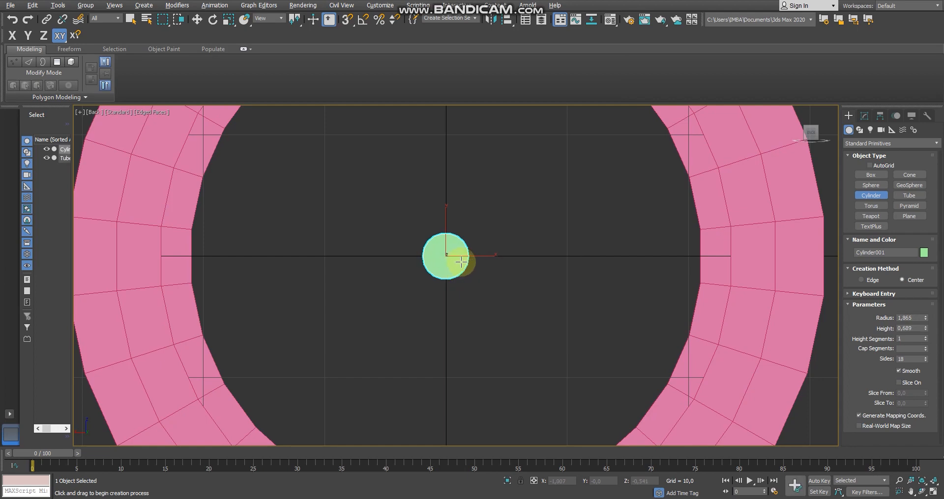
middle_click_drag(461, 262, 500, 284, "alt")
left_click(551, 310)
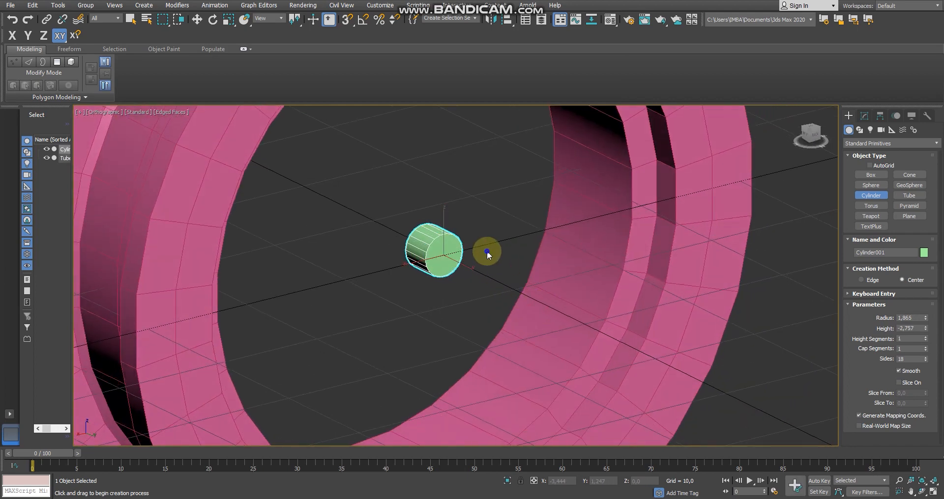
Set the cylinder's X and Z positions to 0.
key("w")
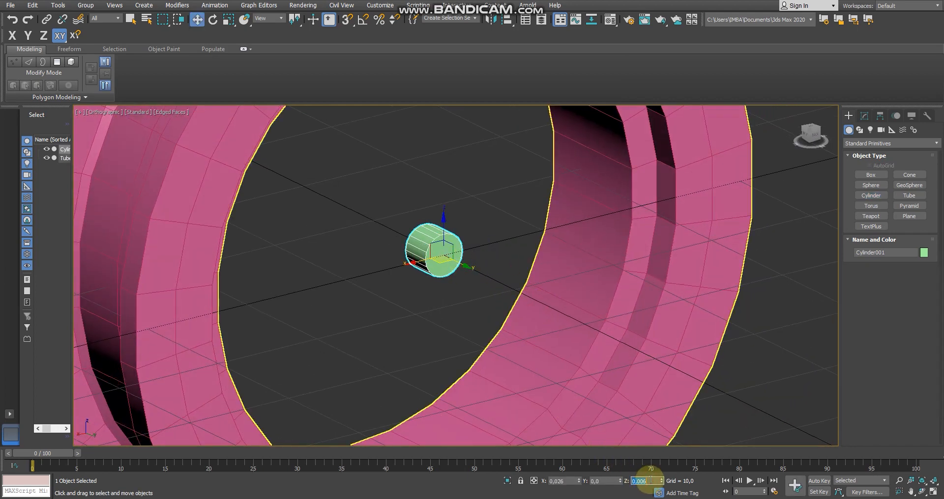
type("0")
key("Return")
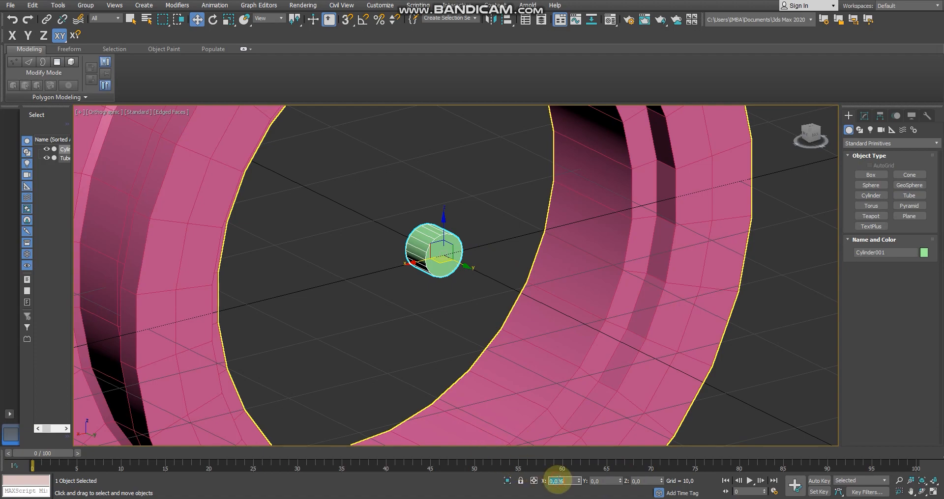
middle_click_drag(645, 388, 790, 177, "alt")
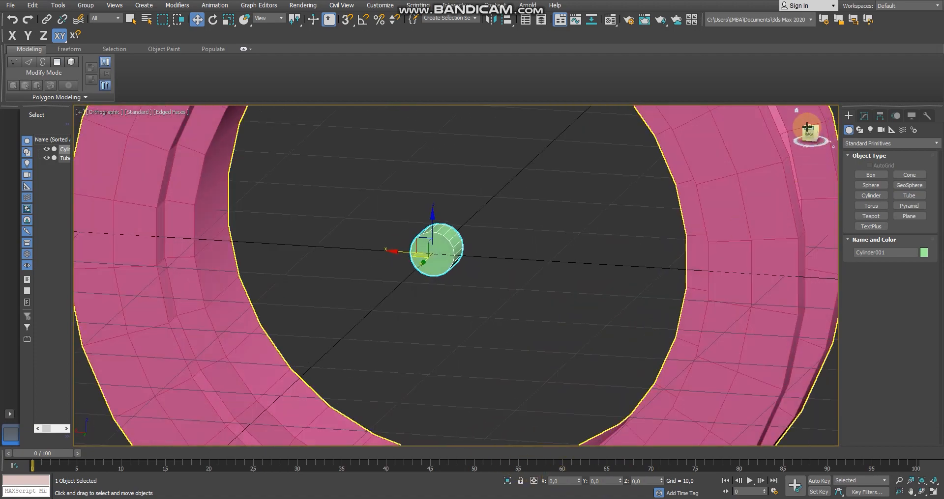
Try to align the cylinder to the wheel centre to centre, with no position axes enabled.
scroll(462, 328, "down", 4)
middle_click_drag(462, 329, 491, 370, "alt")
left_click(506, 19)
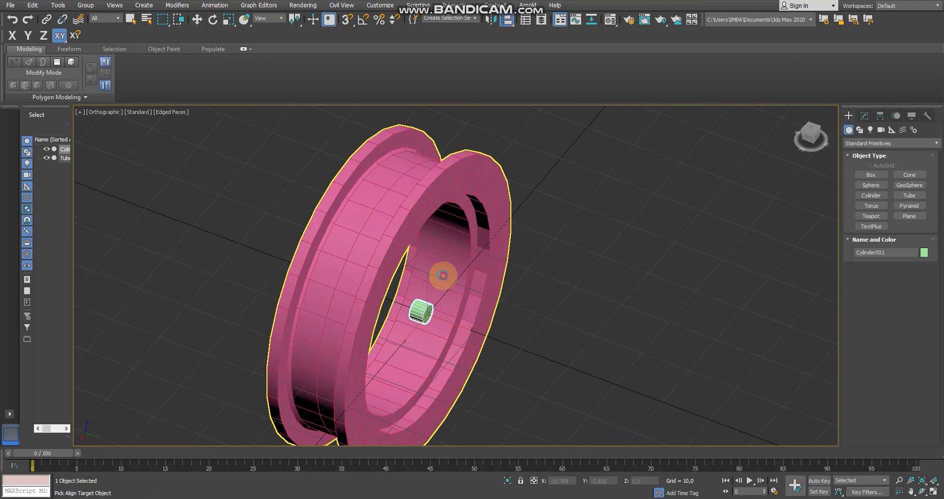
left_click(443, 274)
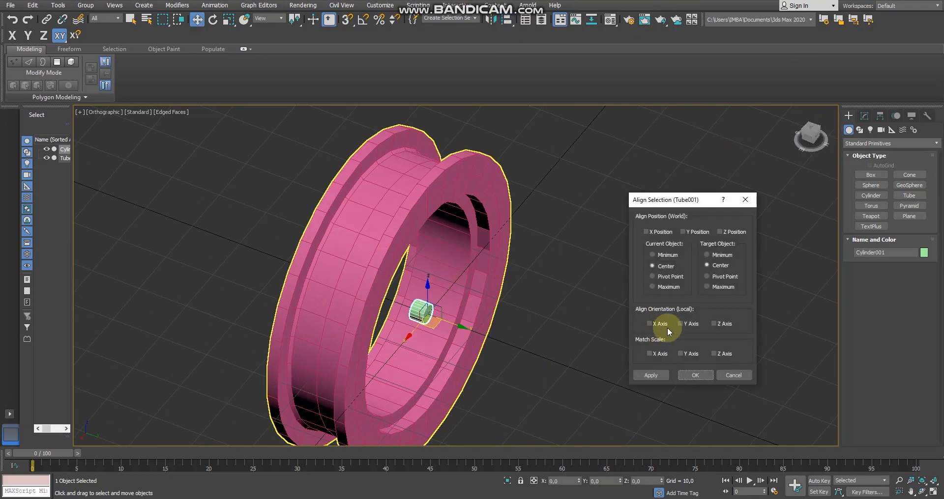
left_click(693, 376)
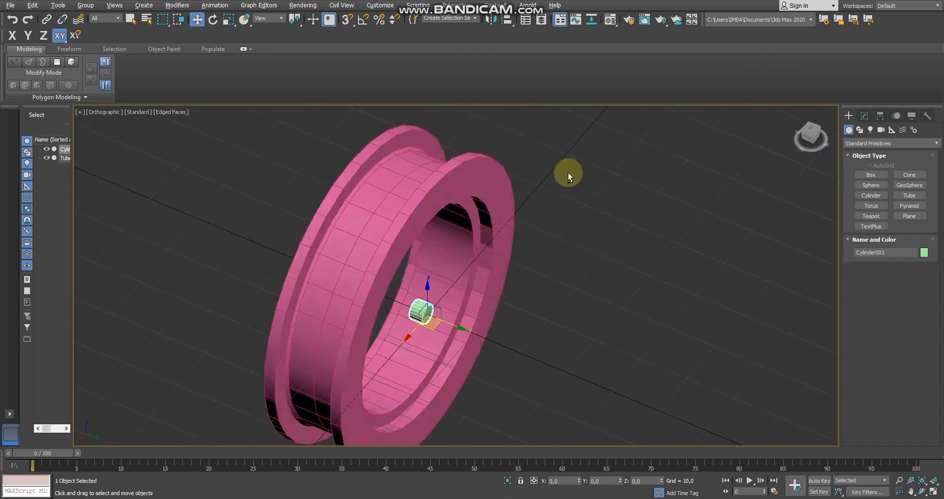
Align the cylinder to the wheel on the Y position only, using Center for both the current and target object.
middle_click_drag(567, 172, 544, 144, "alt")
left_click(504, 21)
left_click(543, 273)
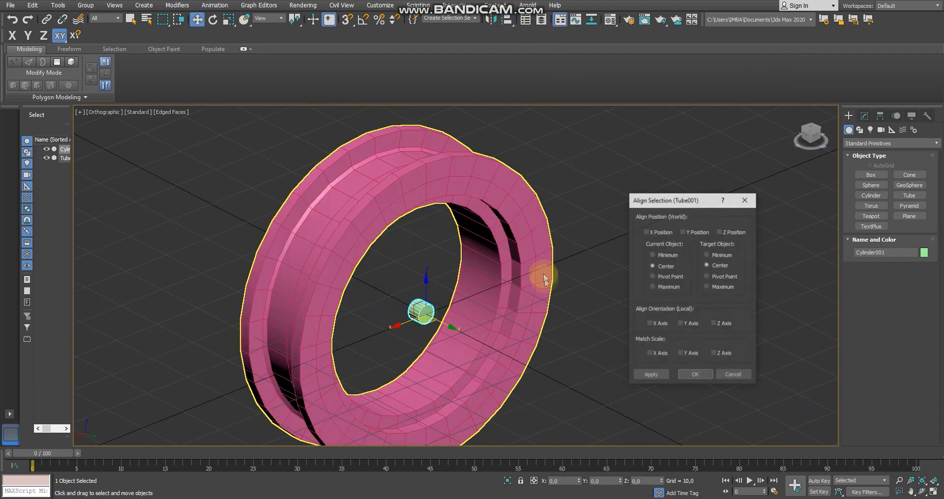
left_click(668, 289)
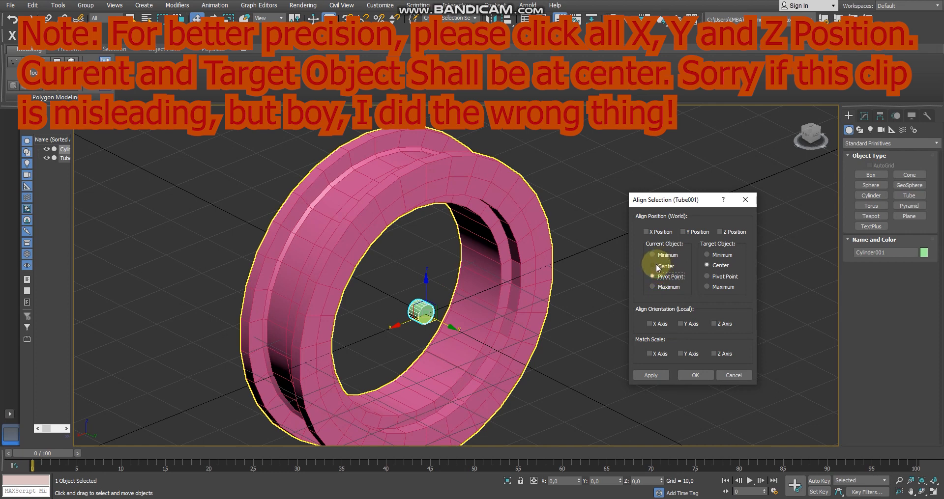
left_click(656, 255)
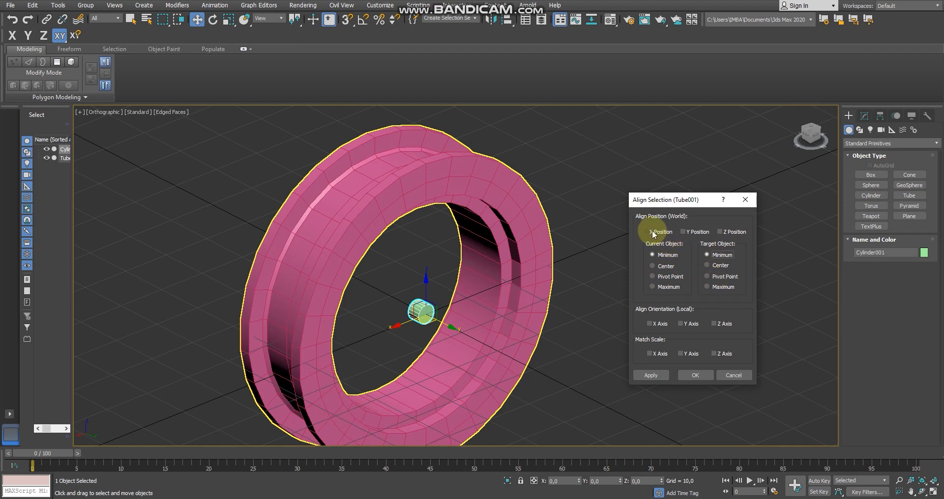
left_click(649, 232)
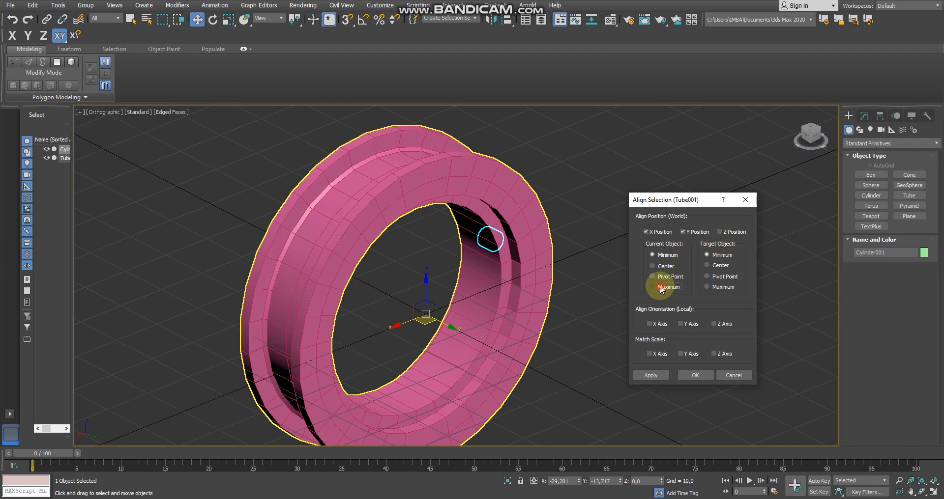
left_click(649, 232)
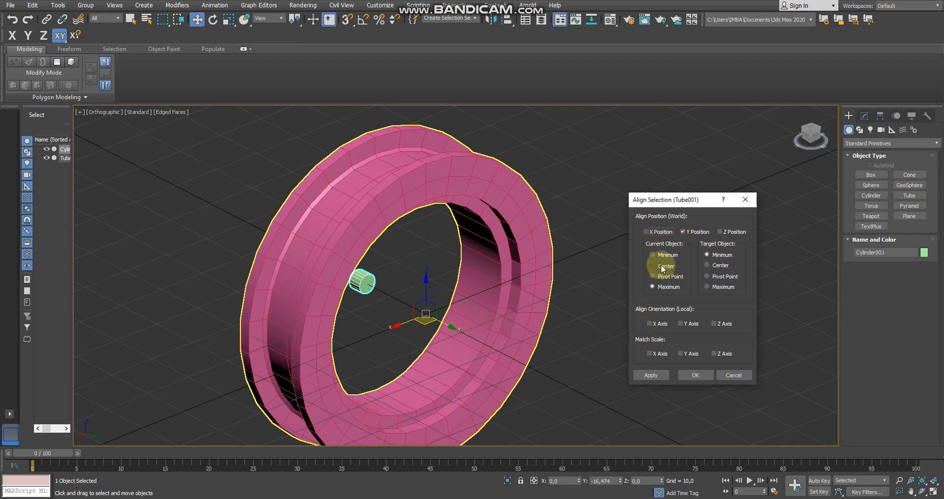
left_click(719, 266)
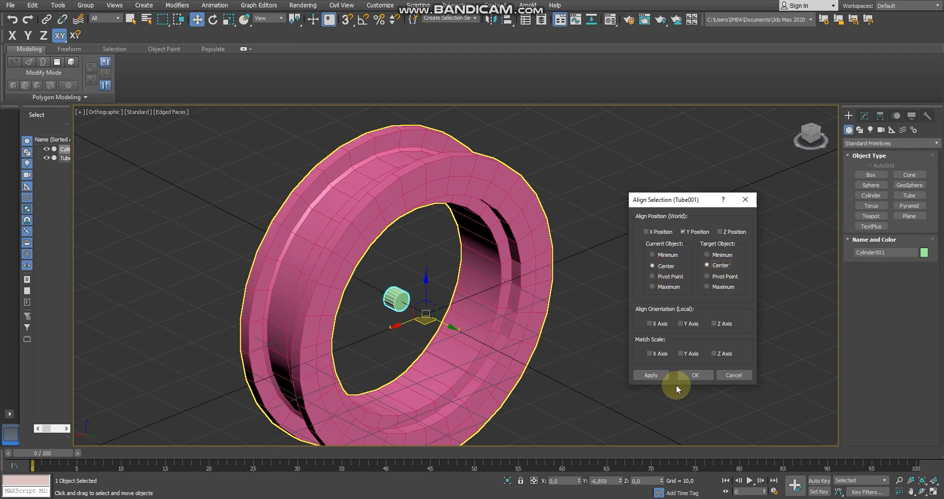
left_click(694, 376)
Set the cylinder's number of sides to 15.
middle_click_drag(619, 356, 614, 334, "alt")
left_click(803, 146)
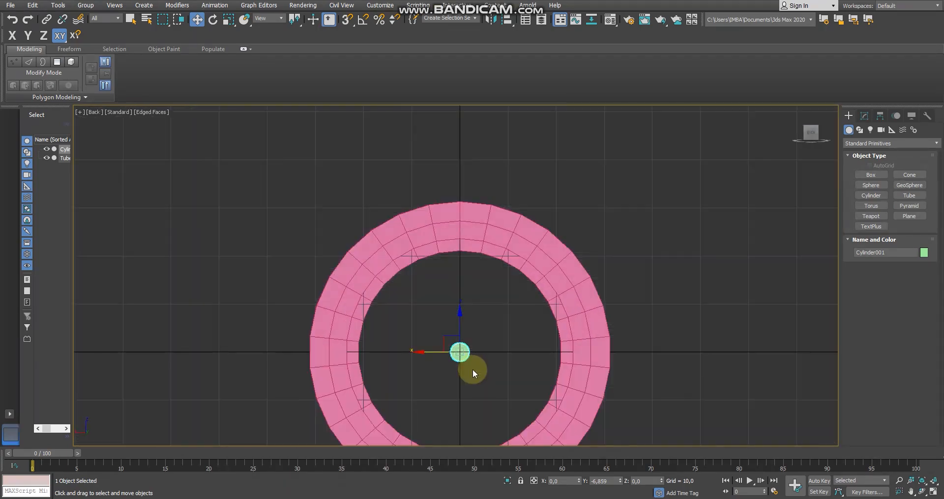
left_click(864, 116)
middle_click_drag(624, 231, 388, 302, "alt")
scroll(388, 302, "up", 3)
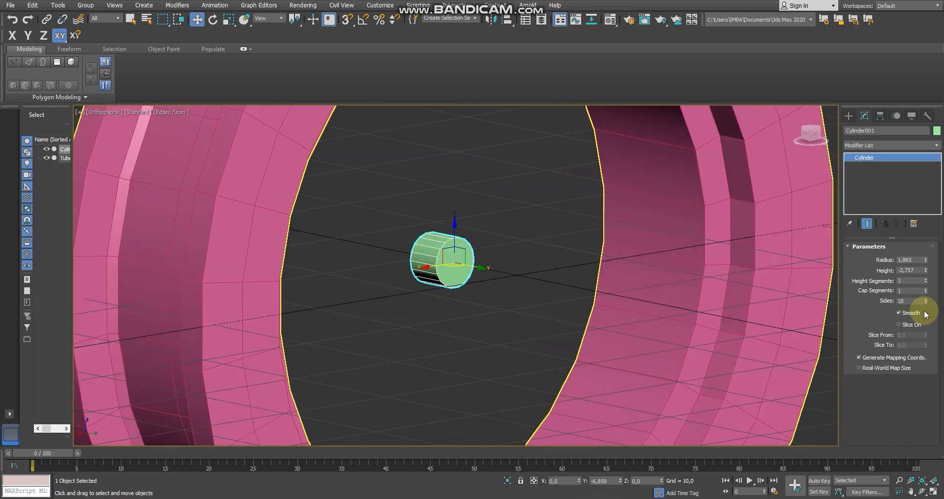
left_click(740, 317)
scroll(712, 292, "down", 5)
middle_click_drag(712, 295, 727, 306, "alt")
scroll(609, 283, "up", 5)
left_click(632, 287)
middle_click_drag(633, 287, 617, 311, "alt")
Convert the cylinder to an Editable Poly and scale it uniformly to about 123%.
right_click(892, 161)
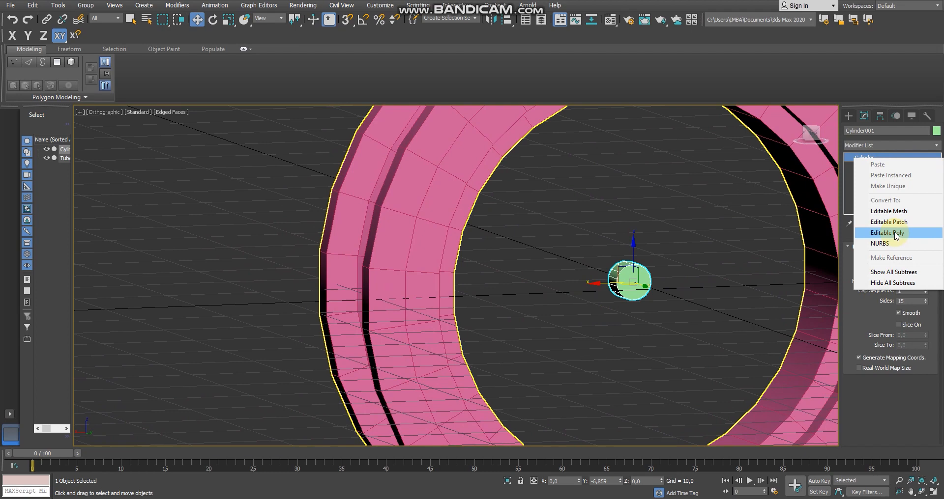
left_click(874, 234)
middle_click_drag(672, 282, 660, 282, "alt")
left_click(228, 21)
left_click_drag(629, 271, 629, 259)
middle_click_drag(683, 314, 507, 290, "alt")
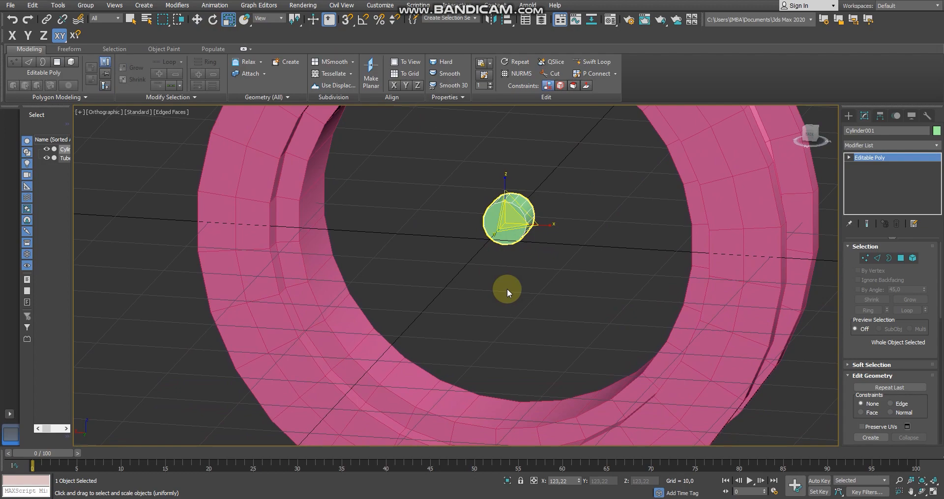
Attach the central cylinder to the wheel so both form one editable poly object.
left_click(670, 392)
scroll(673, 398, "down", 3)
scroll(875, 439, "down", 1)
left_click(875, 434)
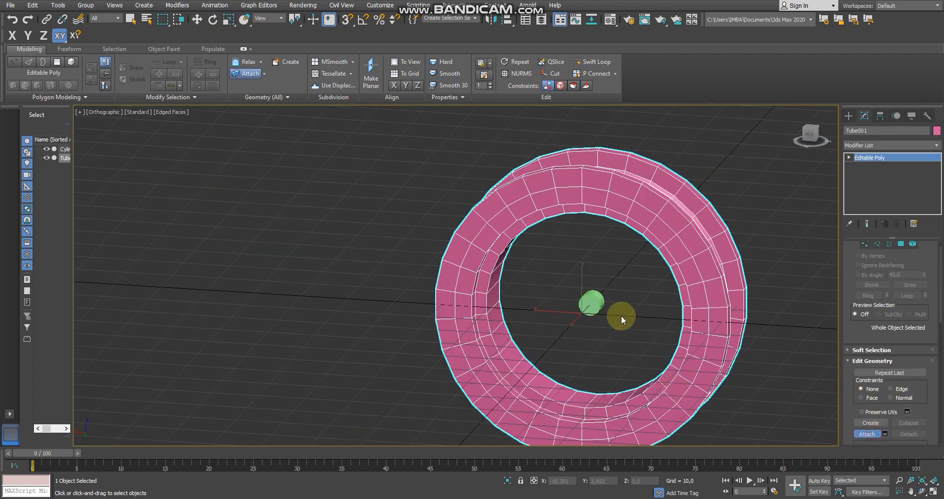
middle_click_drag(600, 307, 756, 294, "alt")
key("w")
scroll(605, 301, "up", 5)
left_click(562, 308)
Select two side polygons near the bottom of the central hub, one on each side of its vertical centreline.
key("4")
left_click(901, 244)
middle_click_drag(585, 301, 623, 350, "alt")
middle_click_drag(624, 350, 513, 237)
left_click(517, 253)
scroll(481, 253, "up", 2)
left_click(470, 262, "ctrl")
middle_click_drag(470, 262, 516, 273, "alt")
left_click(521, 264)
left_click(521, 267)
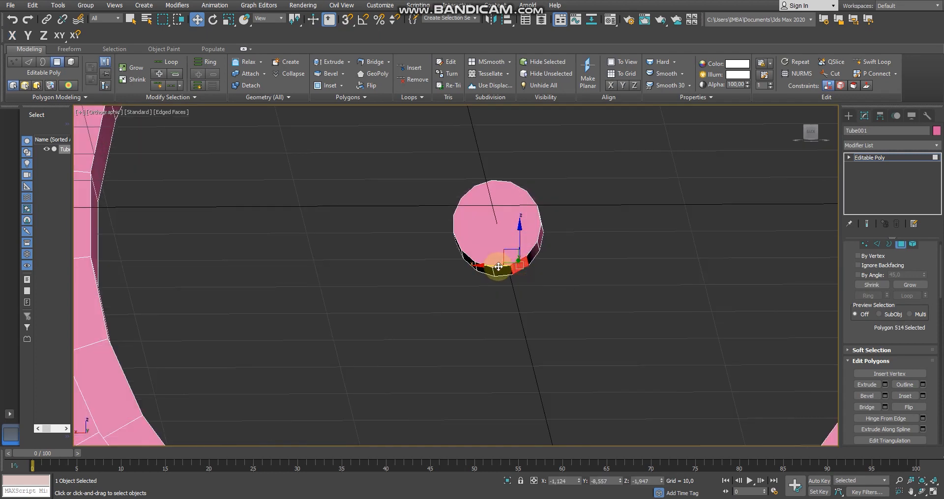
left_click(464, 267, "ctrl")
middle_click_drag(580, 273, 542, 273, "alt")
middle_click_drag(604, 243, 795, 182, "alt")
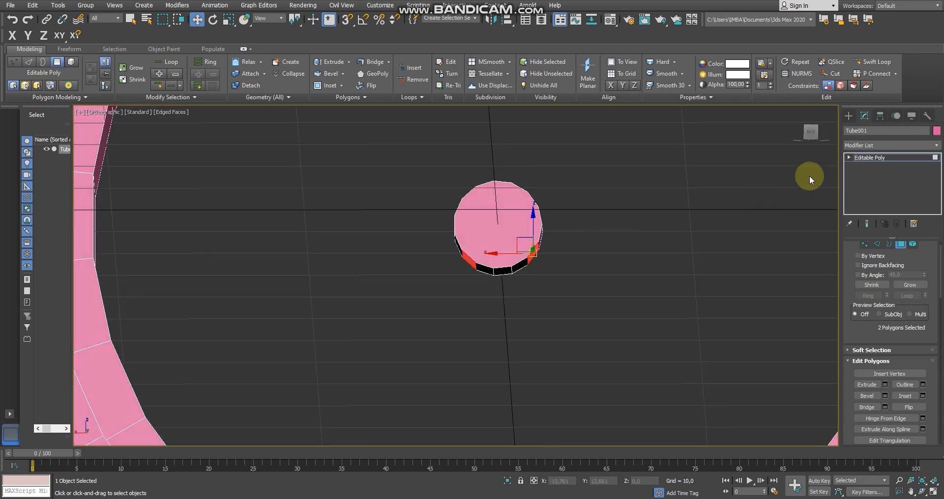
Rotate the whole wheel object 5 degrees about its central axis in the Back view, using angle snap.
left_click(847, 115)
left_click(213, 20)
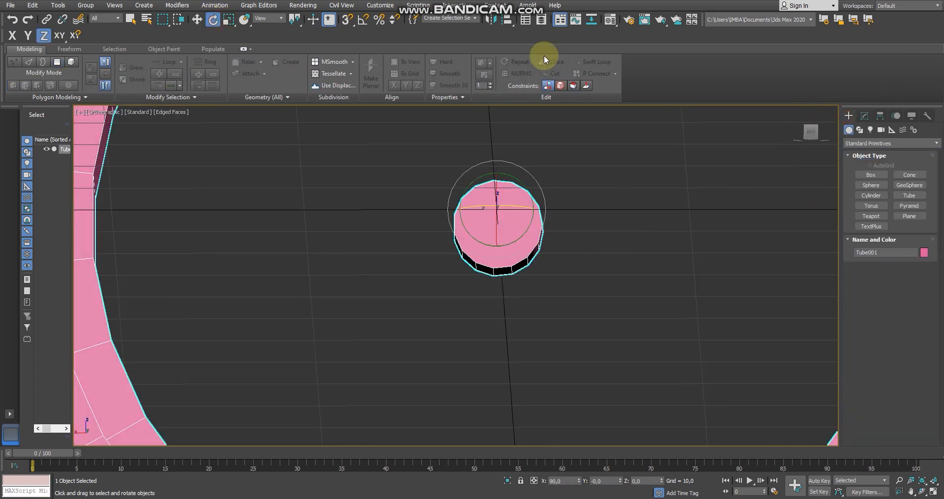
left_click_drag(525, 188, 529, 190)
key("ctrl+z")
middle_click_drag(538, 197, 539, 210, "alt")
left_click(811, 133)
left_click(363, 25)
scroll(521, 211, "up", 2)
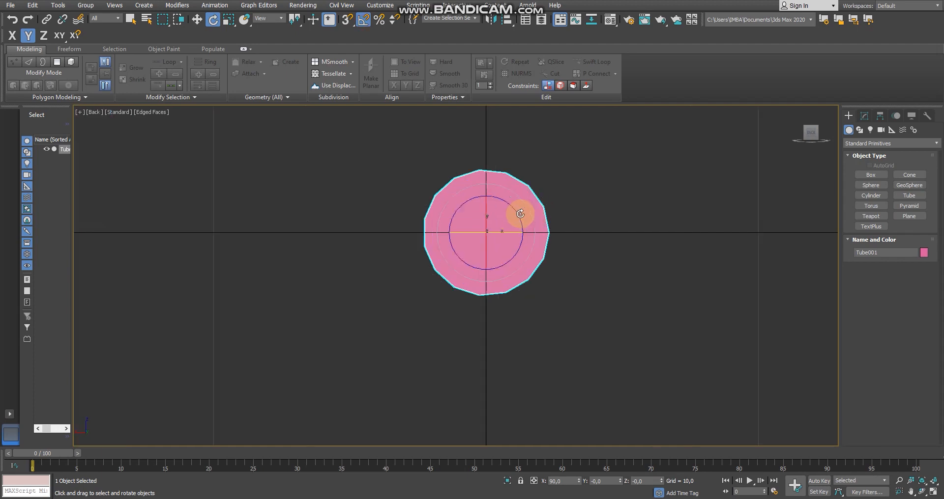
left_click_drag(512, 211, 517, 214)
scroll(544, 304, "down", 2)
Extrude the lower-right side polygon of the central hub by 15,188 to form a spoke toward the rim.
middle_click_drag(544, 304, 546, 259, "alt")
left_click(865, 116)
left_click(877, 244)
left_click(900, 245)
middle_click_drag(552, 297, 468, 283, "alt")
left_click(650, 393)
left_click(474, 215)
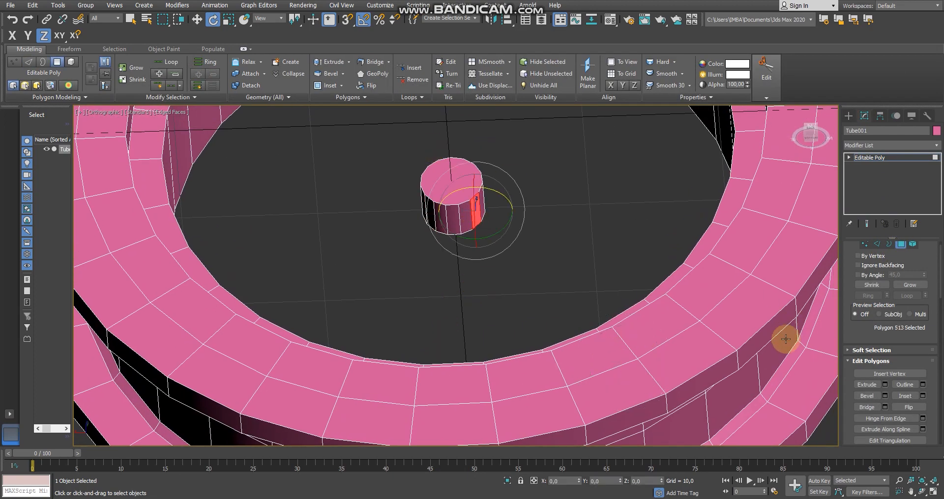
left_click(885, 385)
middle_click_drag(457, 244, 458, 292, "alt")
left_click_drag(463, 297, 478, 141)
left_click(461, 324)
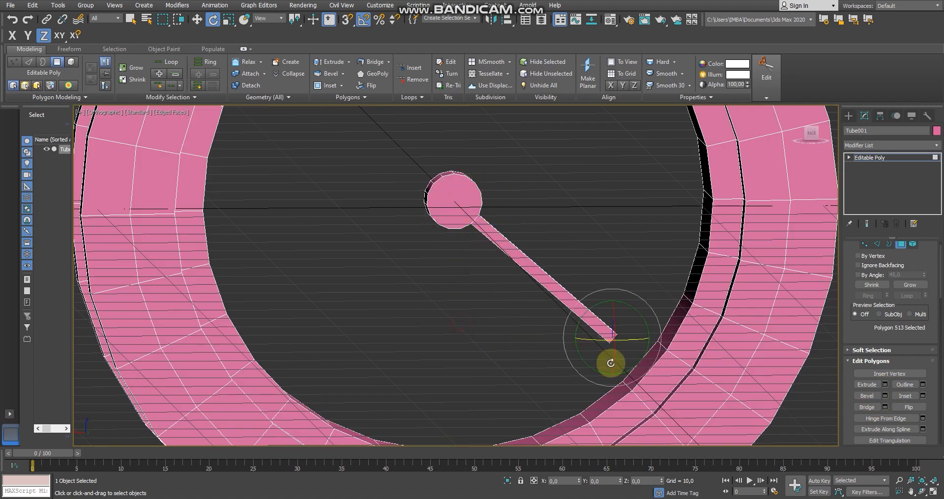
Bridge the end polygon of the lower-right spoke to the inner rim polygon facing it.
scroll(643, 379, "up", 5)
left_click(643, 361, "ctrl")
left_click(875, 411)
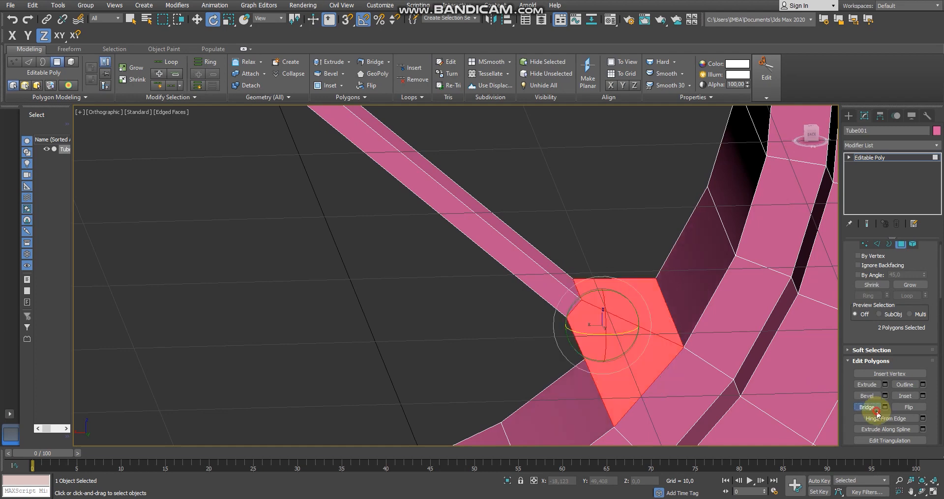
scroll(551, 304, "down", 5)
Remove the edge loop at the joint between the lower-right spoke and its bridged section.
left_click(877, 244)
double_click(641, 326)
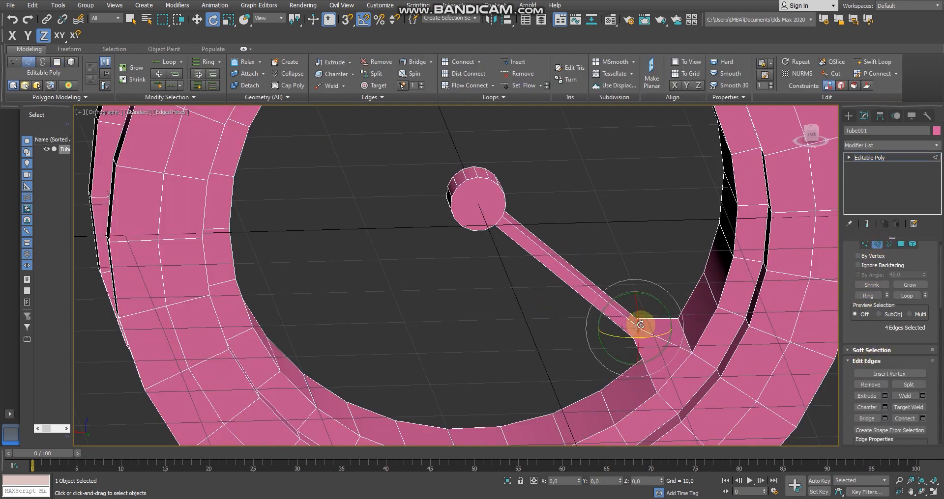
key("ctrl+BackSpace")
scroll(640, 325, "down", 5)
middle_click_drag(641, 326, 606, 253, "alt")
scroll(541, 328, "up", 4)
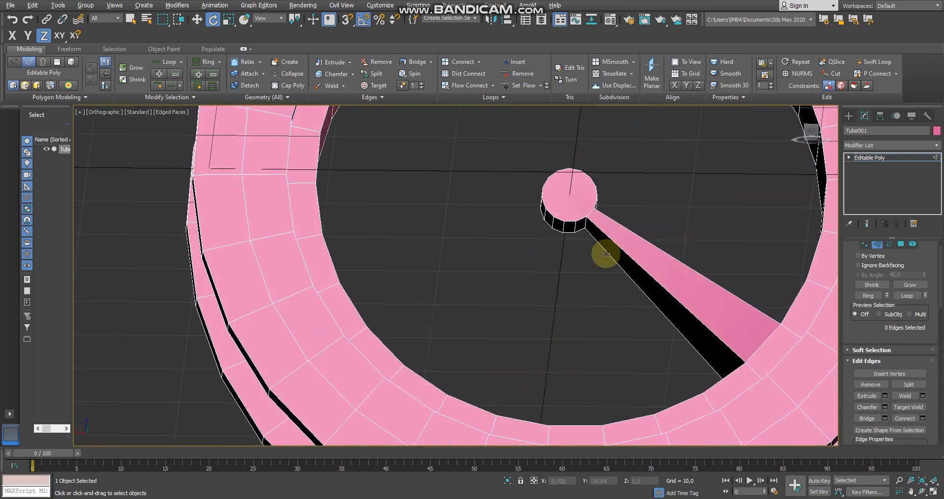
Extrude the lower-left side polygon of the hub by 15,188 to form a second spoke toward the rim.
left_click(900, 245)
left_click(547, 221)
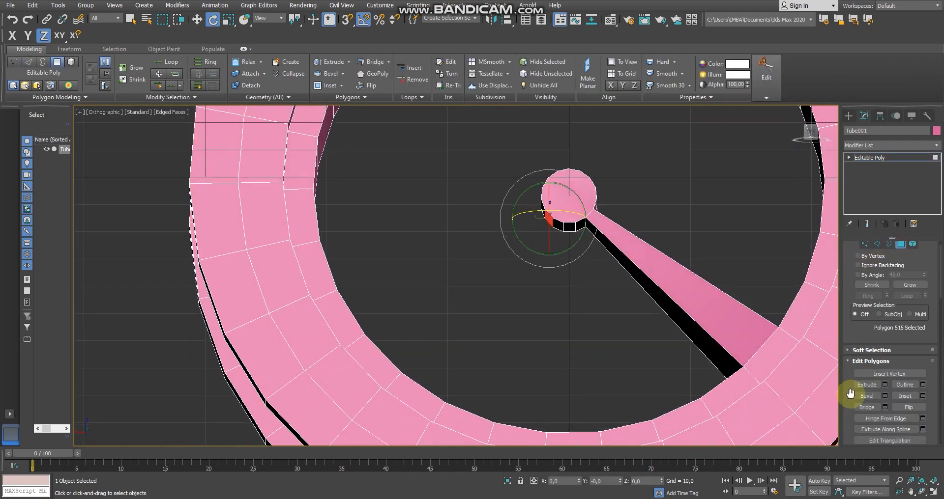
left_click(884, 385)
middle_click_drag(547, 289, 532, 356, "alt")
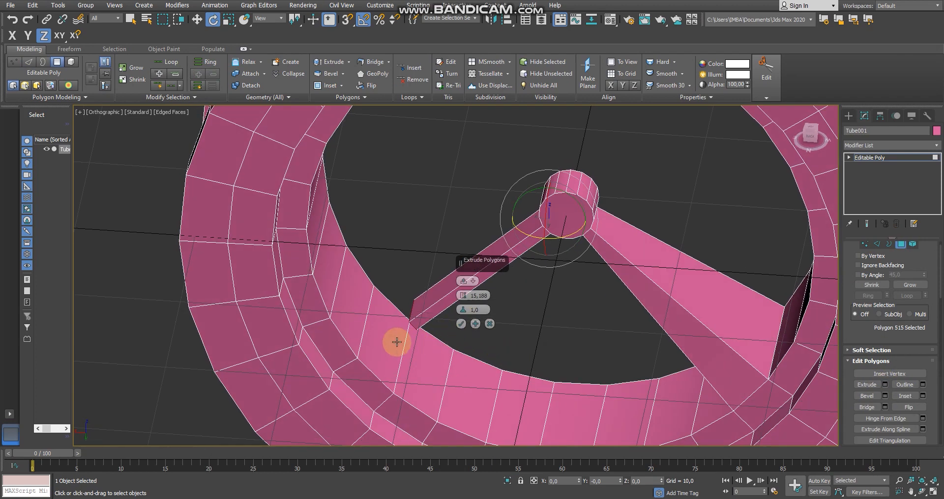
left_click(489, 324)
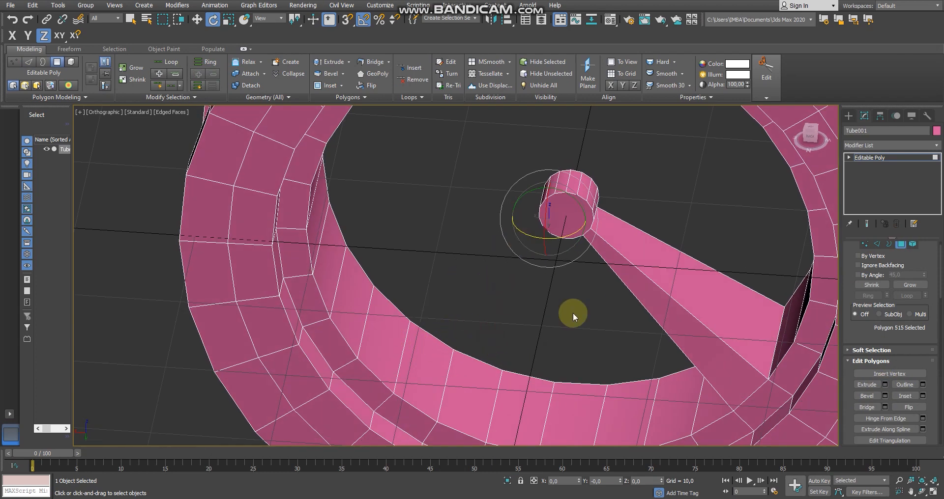
left_click(885, 396)
left_click(457, 322)
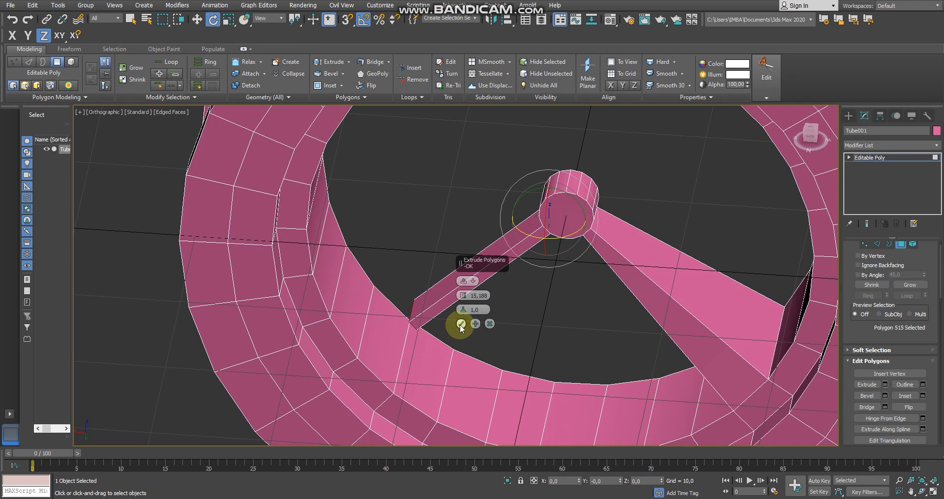
Bridge the lower-left spoke's end to the facing inner rim polygon and remove the edge loop at the joint.
left_click(387, 346)
left_click(868, 408)
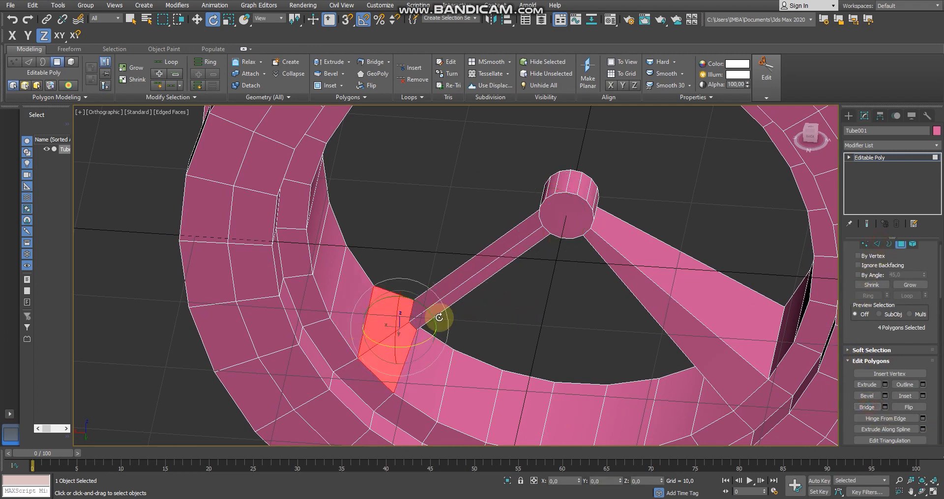
left_click(877, 245)
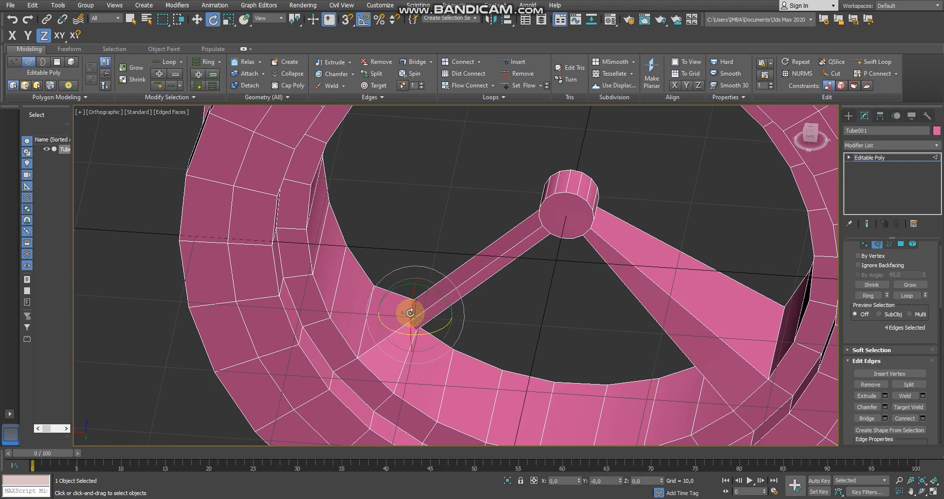
scroll(466, 266, "down", 4)
middle_click_drag(421, 309, 512, 269, "alt")
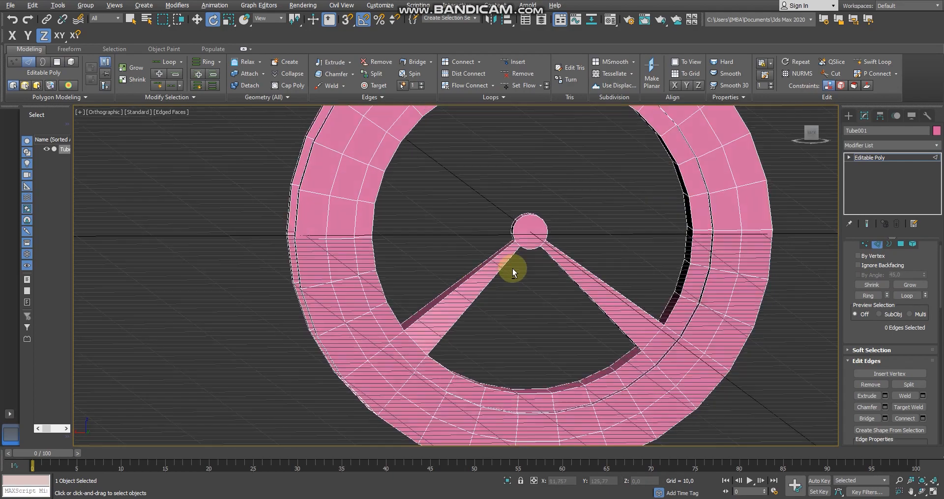
Extrude the upper-left and upper-right side polygons of the hub together to form two spokes toward the rim.
left_click(810, 134)
middle_click_drag(670, 208, 610, 240, "alt")
scroll(560, 240, "up", 4)
left_click(900, 244)
left_click(567, 240)
left_click(493, 240, "ctrl")
mouse_move(512, 237)
middle_mouse_down("alt")
mouse_move(474, 238)
mouse_move(503, 235)
middle_mouse_up("alt")
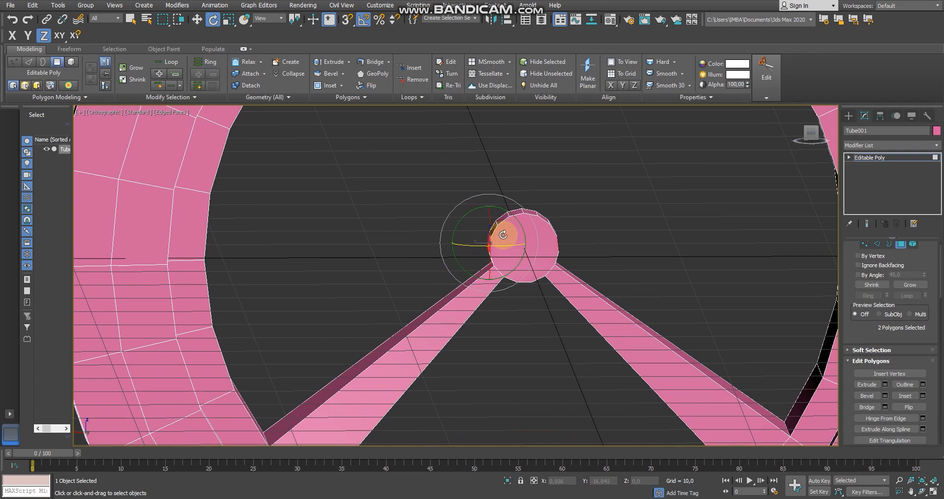
middle_click_drag(562, 230, 497, 225, "alt")
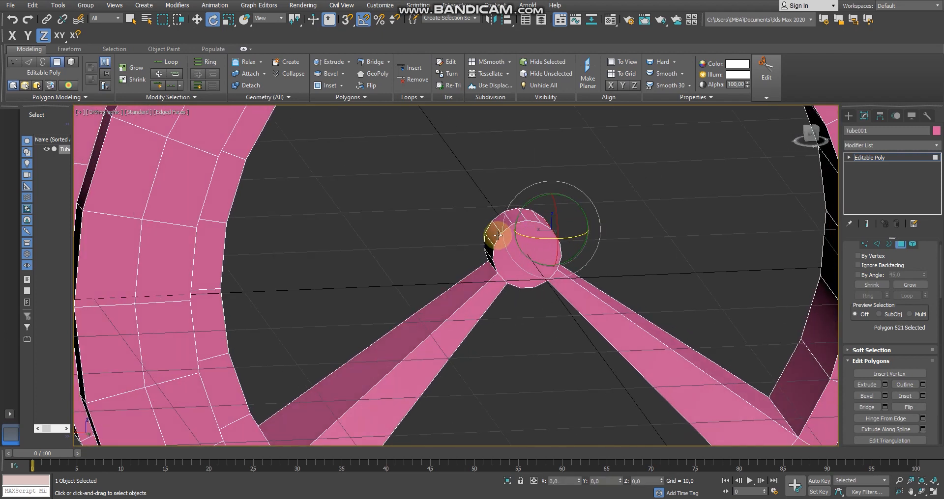
scroll(636, 249, "down", 3)
left_click(885, 384)
middle_click_drag(691, 322, 432, 333, "alt")
left_click(462, 324)
Bridge the end polygons of both upper spokes to the inner rim polygons facing them.
left_click(630, 258, "ctrl")
middle_click_drag(631, 257, 592, 272, "alt")
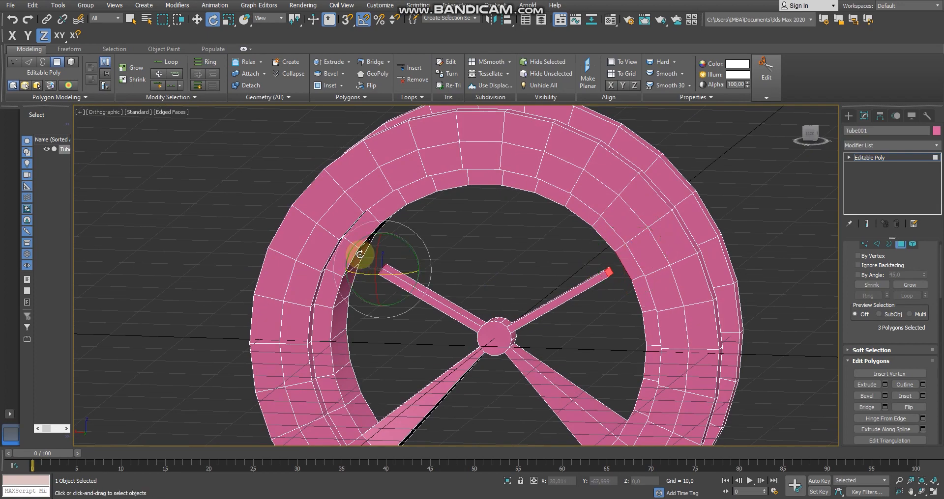
scroll(354, 267, "up", 3)
left_click(365, 244, "ctrl")
left_click(868, 408)
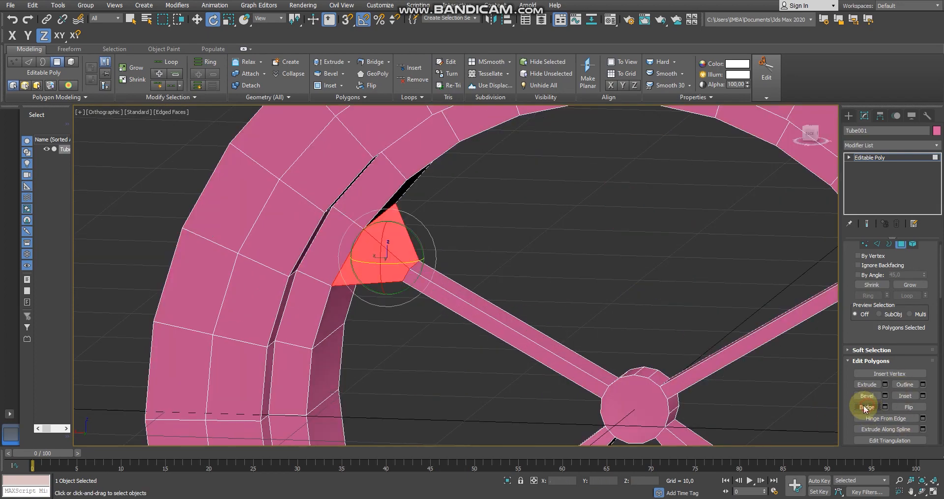
scroll(568, 322, "down", 2)
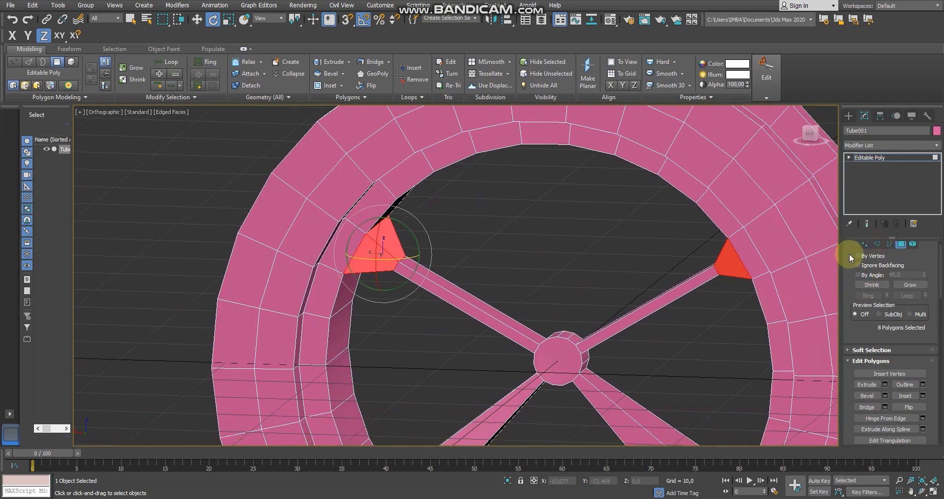
Remove the joint edge loops on the upper-right and upper-left spokes so each tapers straight from rim to hub.
left_click(877, 245)
double_click(715, 269)
middle_click_drag(687, 283, 621, 308, "alt")
key("ctrl+BackSpace")
scroll(618, 307, "down", 2)
scroll(533, 309, "up", 2)
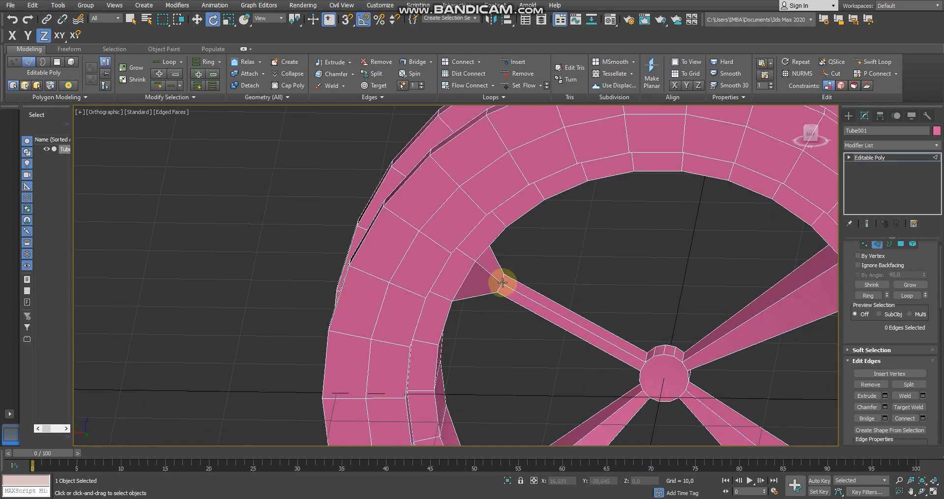
double_click(499, 289)
key("ctrl+BackSpace")
middle_click_drag(457, 253, 399, 239, "alt")
scroll(384, 240, "down", 2)
Try to bridge the hub's two top side polygons to two separated polygons on the upper inner rim, then undo it.
left_click(901, 244)
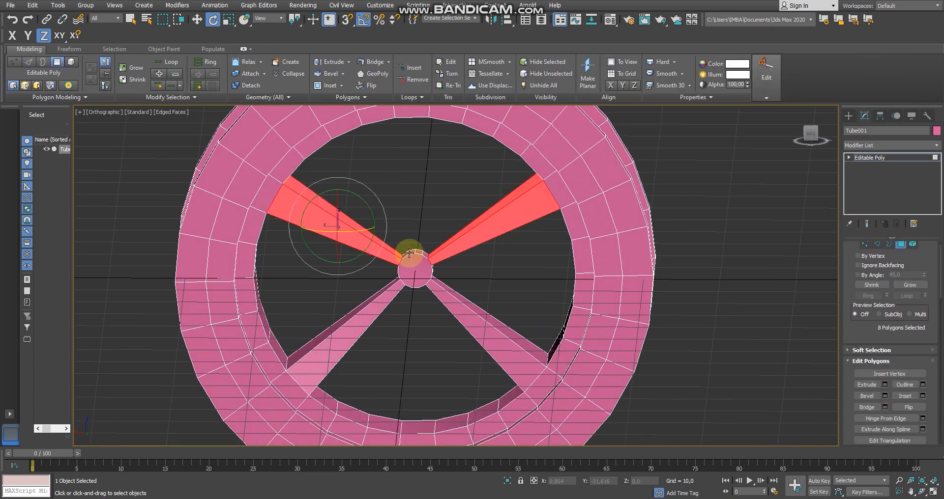
scroll(410, 252, "up", 3)
left_click(421, 279)
left_click(441, 279, "ctrl")
middle_click_drag(449, 273, 418, 364)
scroll(461, 191, "down", 3)
middle_click_drag(418, 195, 390, 194, "alt")
left_click(362, 175, "ctrl")
left_click(448, 172, "ctrl")
middle_click_drag(449, 213, 461, 225, "alt")
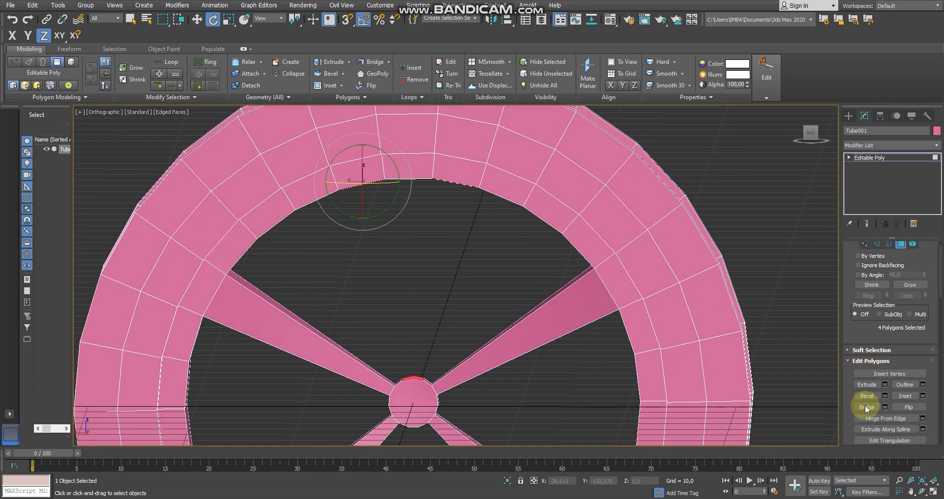
left_click(866, 407)
middle_click_drag(681, 362, 600, 313, "alt")
key("ctrl+z")
middle_click_drag(448, 189, 449, 225, "alt")
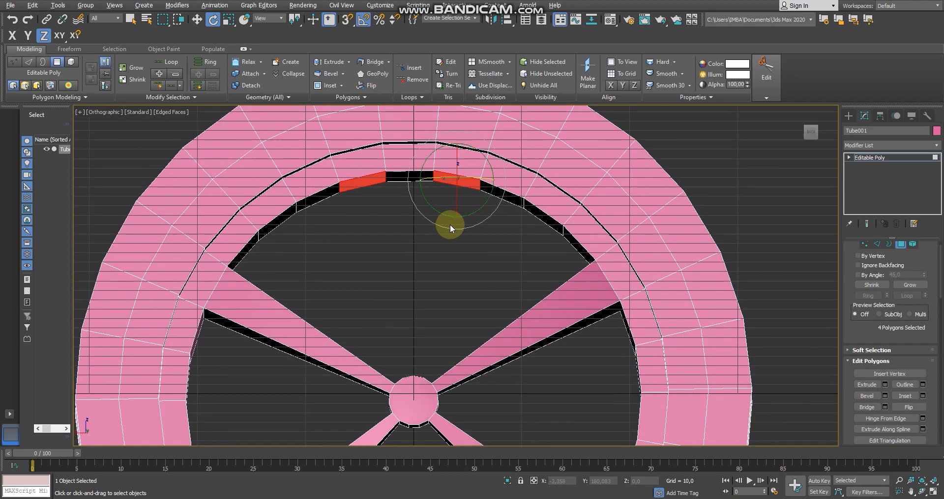
Try to bridge the hub's two top side polygons to three adjacent polygons on the upper inner rim, then undo it.
middle_click_drag(396, 178, 400, 267, "alt")
scroll(400, 346, "up", 3)
left_click(415, 357)
left_click(410, 358, "ctrl")
middle_click_drag(416, 345, 435, 252, "alt")
middle_click_drag(435, 253, 427, 335)
middle_click_drag(398, 192, 383, 174, "alt")
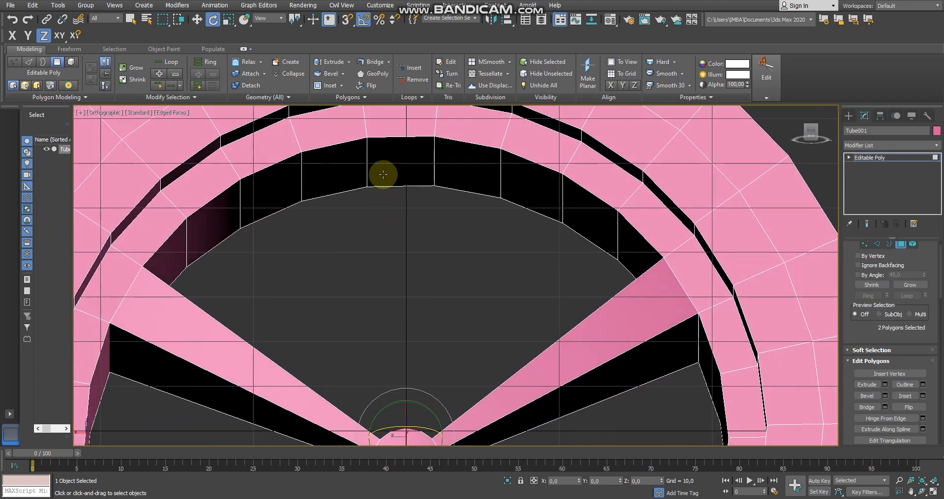
left_click(358, 169)
left_click(401, 167, "ctrl")
left_click(447, 169, "ctrl")
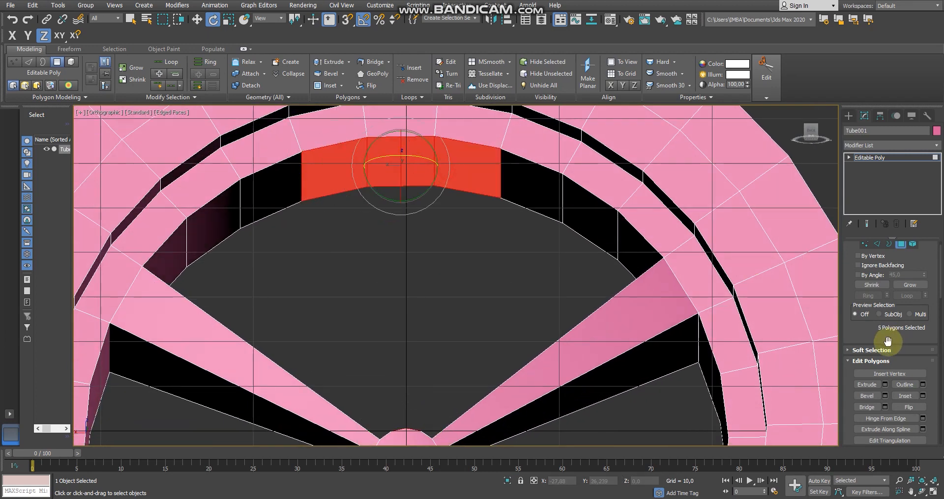
left_click(867, 408)
middle_click_drag(659, 330, 657, 307, "alt")
scroll(657, 327, "down", 5)
scroll(622, 322, "up", 2)
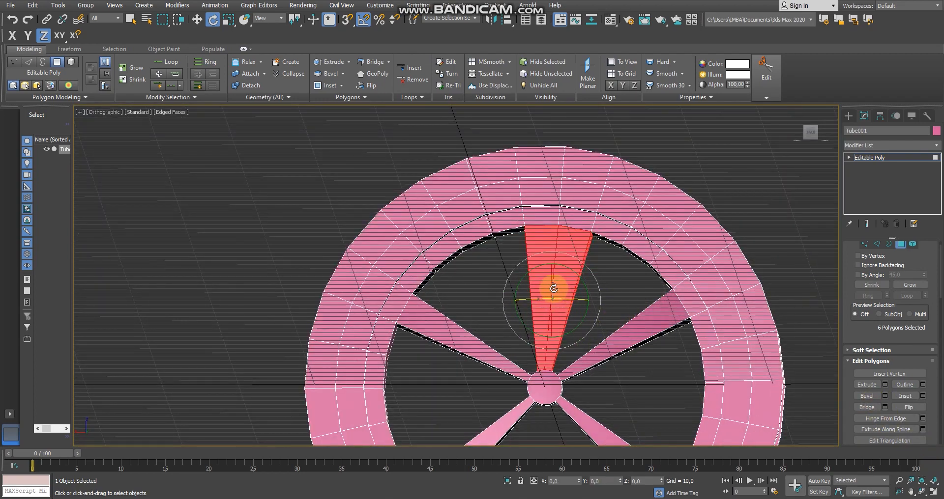
key("ctrl+z")
Retry bridging the hub's top polygons to the two inner rim polygons on either side of the topmost one, then undo it.
left_click(506, 229)
scroll(570, 236, "up", 2)
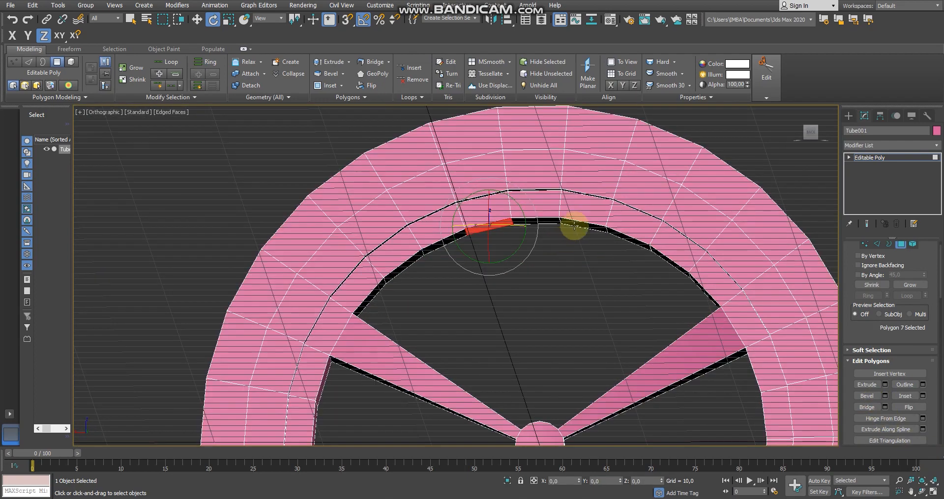
left_click(538, 221)
middle_click_drag(540, 229, 549, 337, "alt")
scroll(533, 378, "up", 2)
scroll(546, 352, "up", 2)
left_click(550, 352, "ctrl")
scroll(541, 353, "down", 3)
middle_click_drag(546, 354, 533, 244, "alt")
left_click(526, 206, "ctrl")
left_click(576, 200, "ctrl")
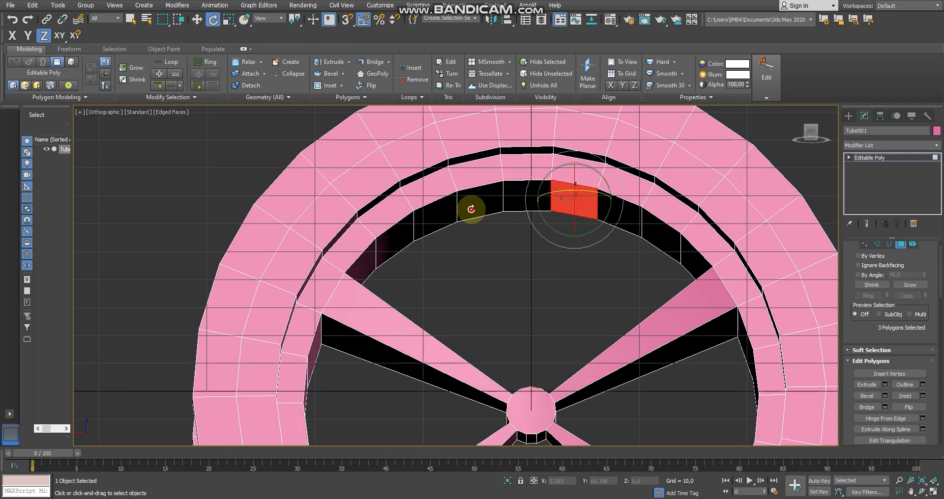
left_click(471, 209, "ctrl")
left_click(856, 404)
key("ctrl+z")
middle_click_drag(625, 293, 609, 253, "alt")
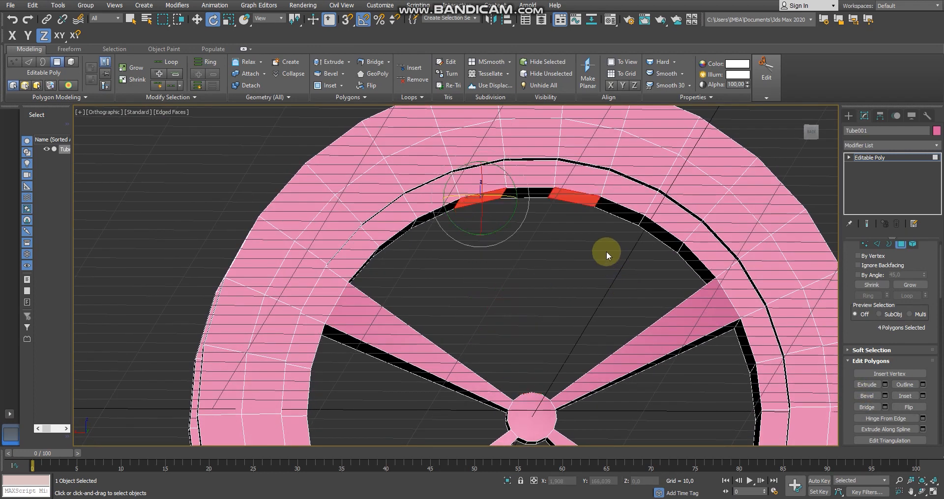
Deselect the left of the two selected inner rim polygons and examine the hub's top polygons from the Back view.
left_click(480, 200, "alt")
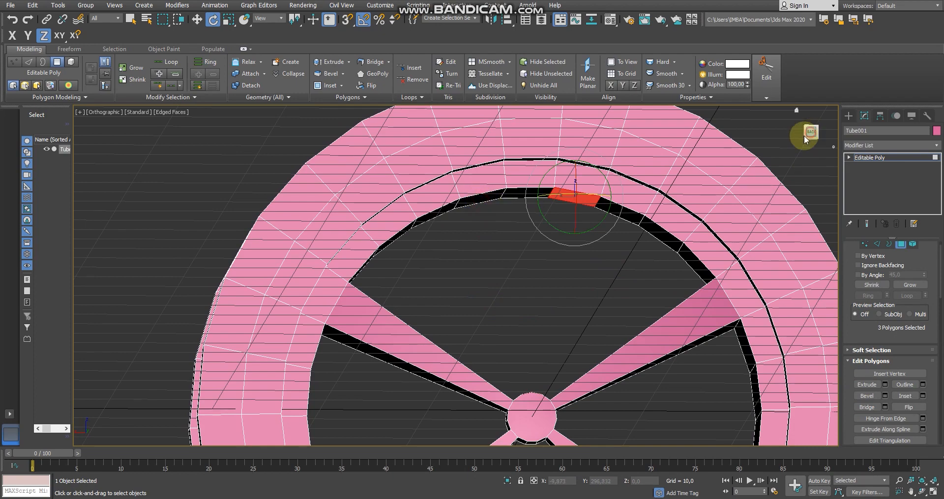
left_click(811, 133)
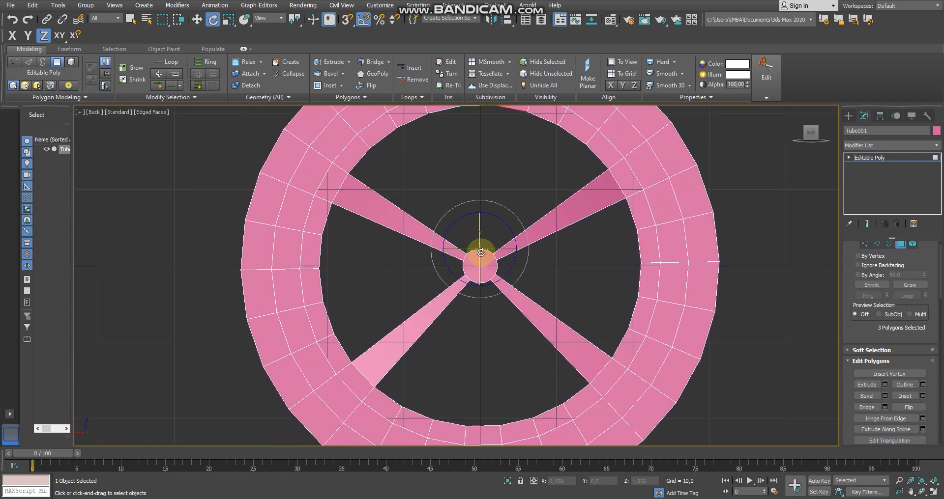
scroll(484, 316, "up", 2)
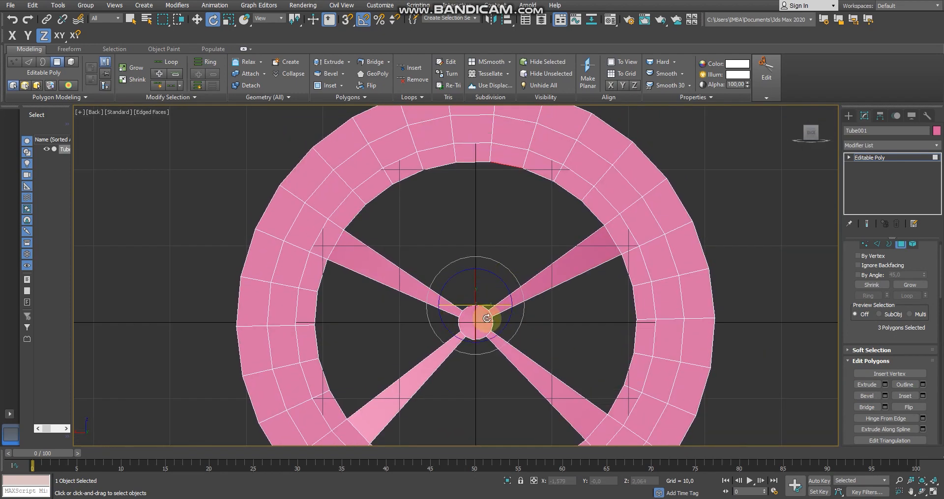
scroll(479, 298, "up", 3)
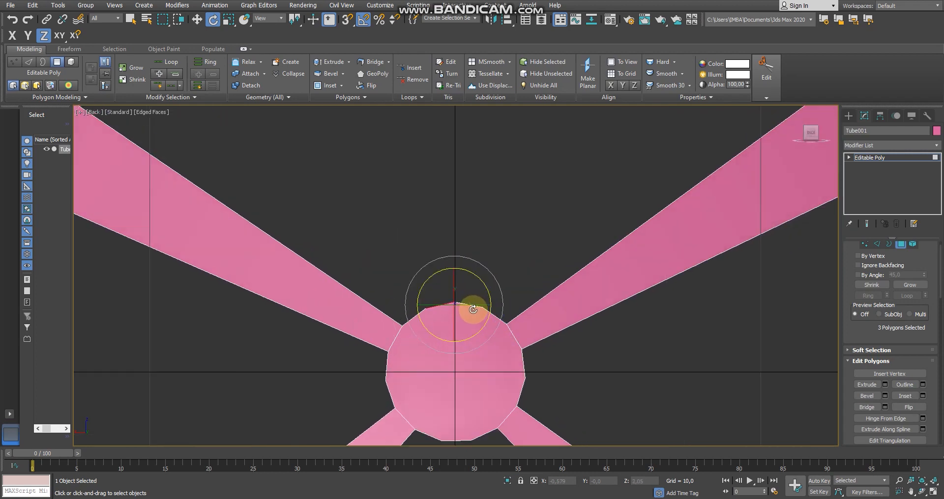
scroll(497, 241, "down", 5)
mouse_move(474, 348)
middle_mouse_down("alt")
mouse_move(480, 325)
mouse_move(480, 367)
mouse_move(477, 349)
middle_mouse_up("alt")
scroll(477, 348, "up", 2)
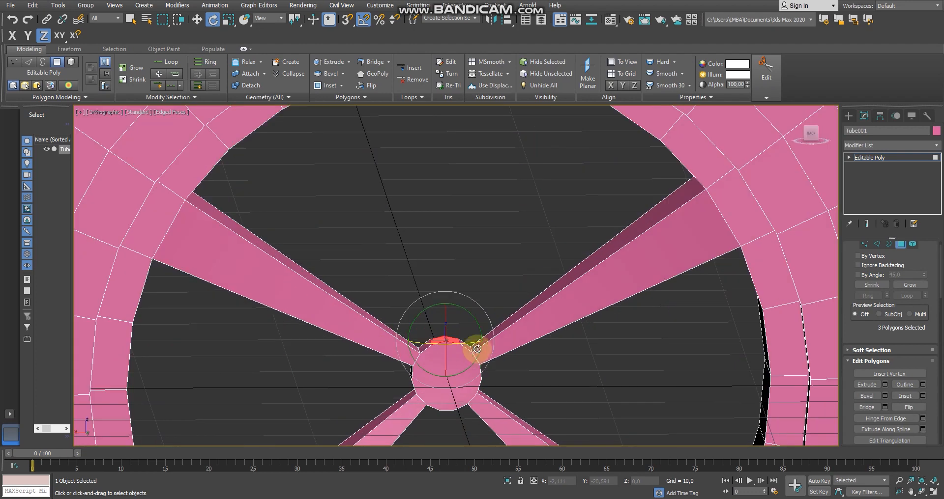
Select the edge between the hub's two top side polygons and remove it together with its vertices.
left_click(846, 157)
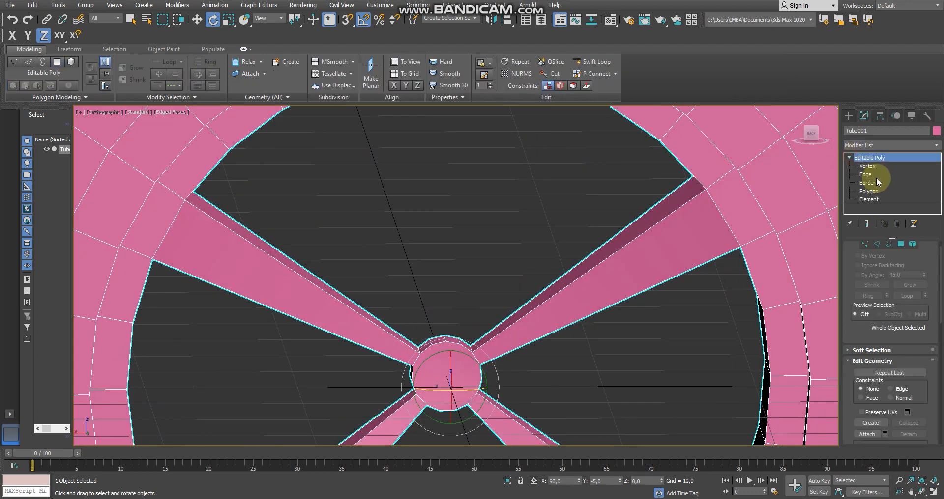
left_click(874, 176)
left_click(447, 337)
middle_click_drag(476, 341, 448, 337, "alt")
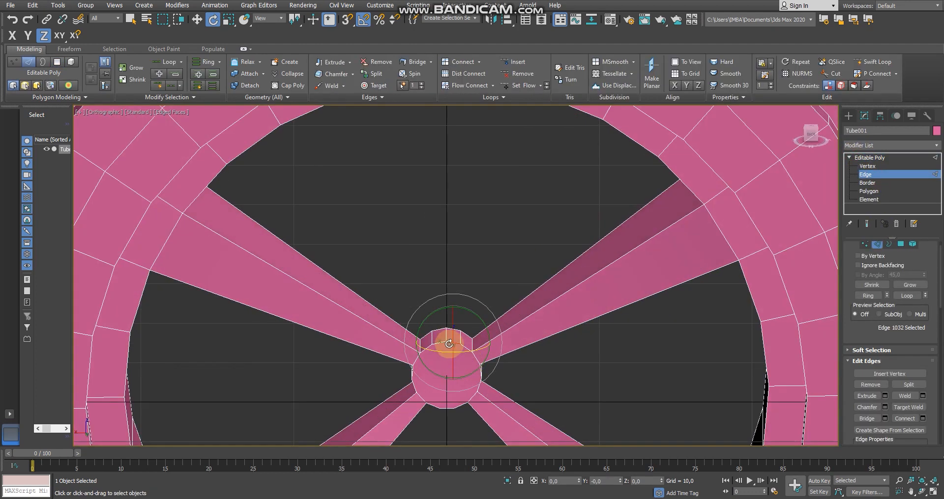
scroll(442, 337, "up", 2)
key("ctrl+BackSpace")
middle_click_drag(519, 299, 519, 297, "alt")
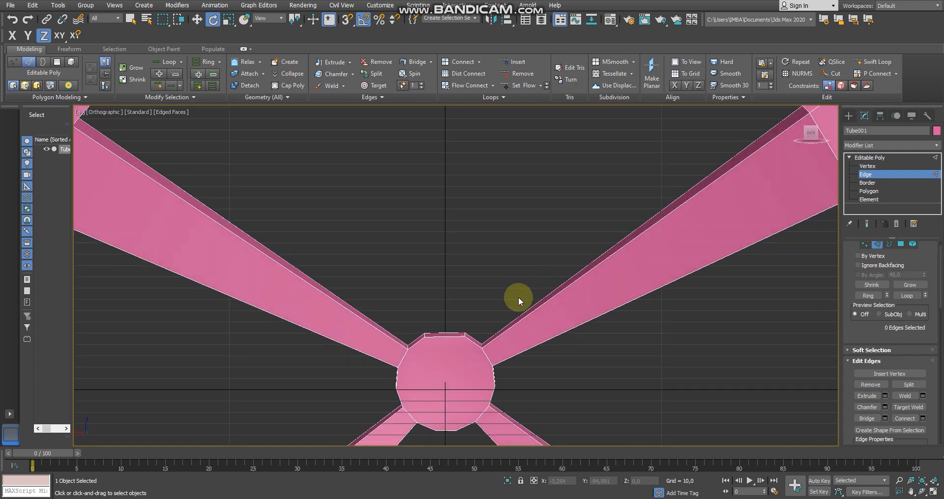
Replace the selected inner rim polygon with the topmost one and bridge it to the hub's top polygon as a fifth spoke.
left_click(876, 192)
middle_click_drag(443, 301, 470, 240, "alt")
scroll(465, 240, "down", 3)
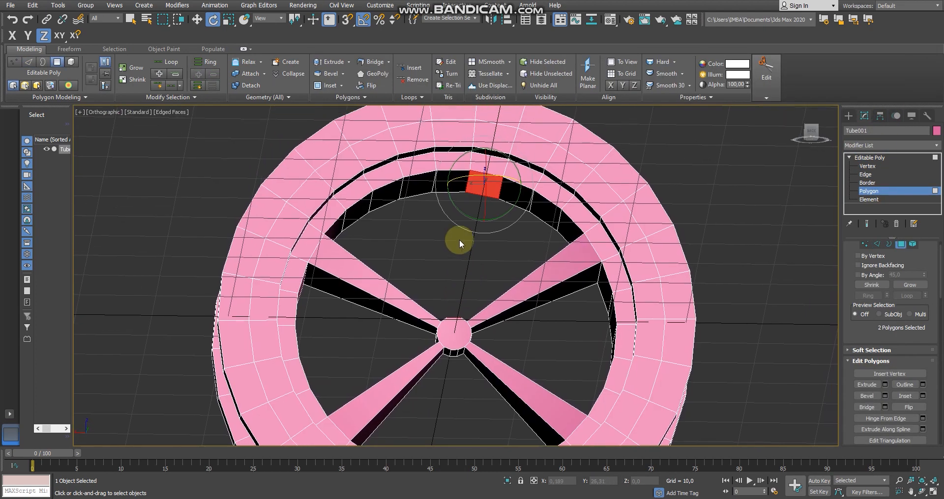
scroll(460, 191, "up", 1)
left_click(475, 182, "alt")
left_click(440, 182, "ctrl")
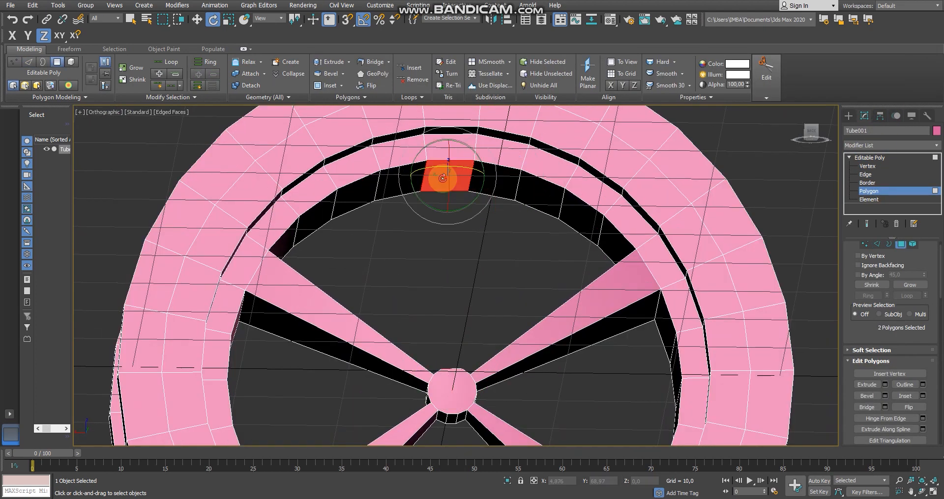
left_click(867, 408)
middle_click_drag(570, 296, 589, 325, "alt")
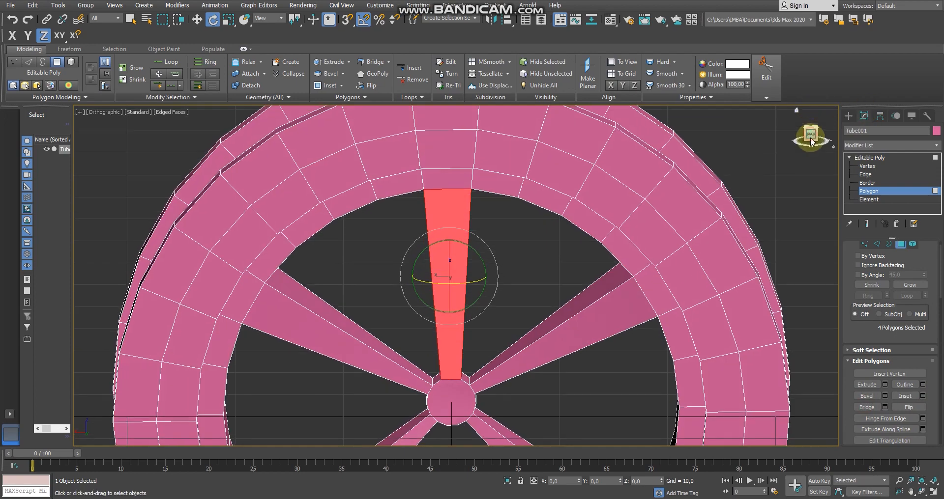
Connect the lengthwise edges of all five spokes with 3 segments and scale the new edges to about 109%.
left_click(811, 143)
scroll(606, 274, "down", 3)
scroll(597, 274, "up", 4)
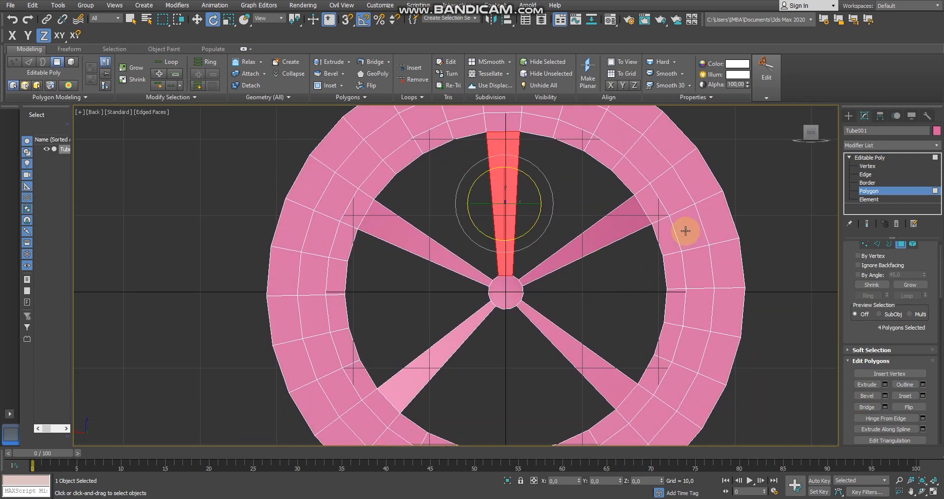
left_click(867, 175)
left_click(447, 252)
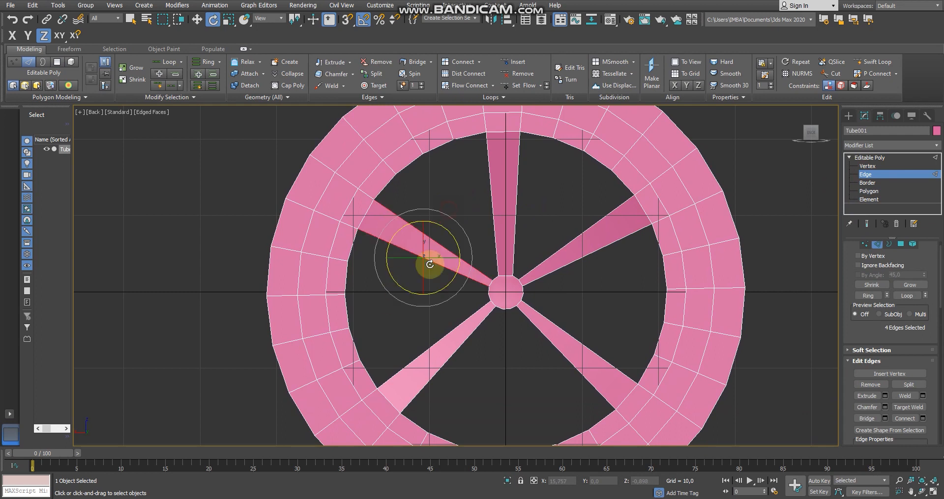
left_click(576, 344, "ctrl")
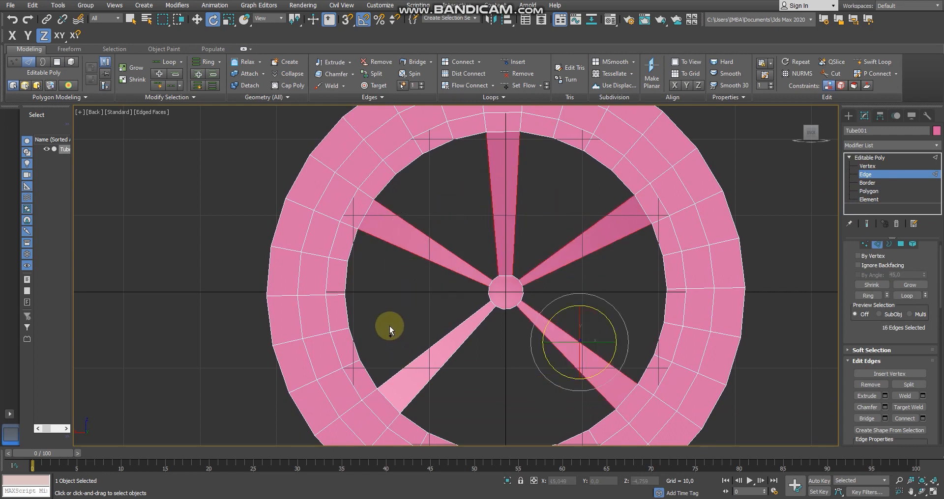
left_click(923, 418)
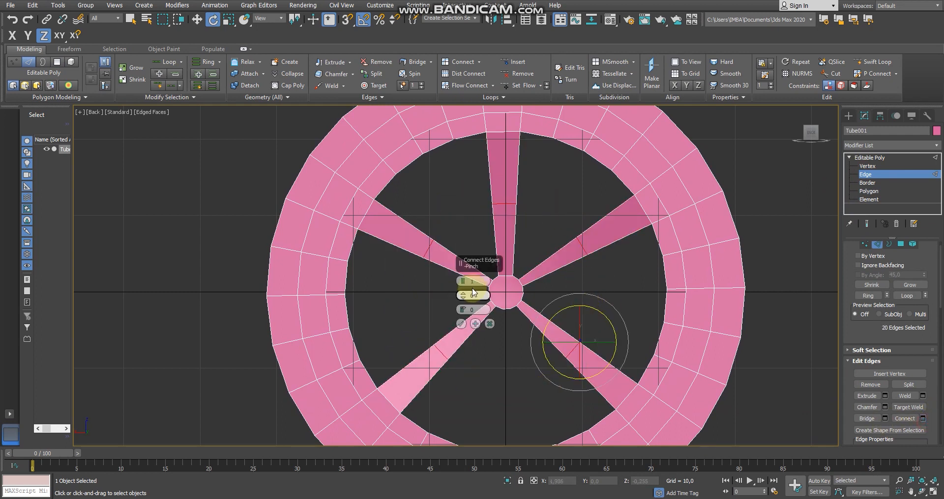
left_click_drag(463, 280, 463, 273)
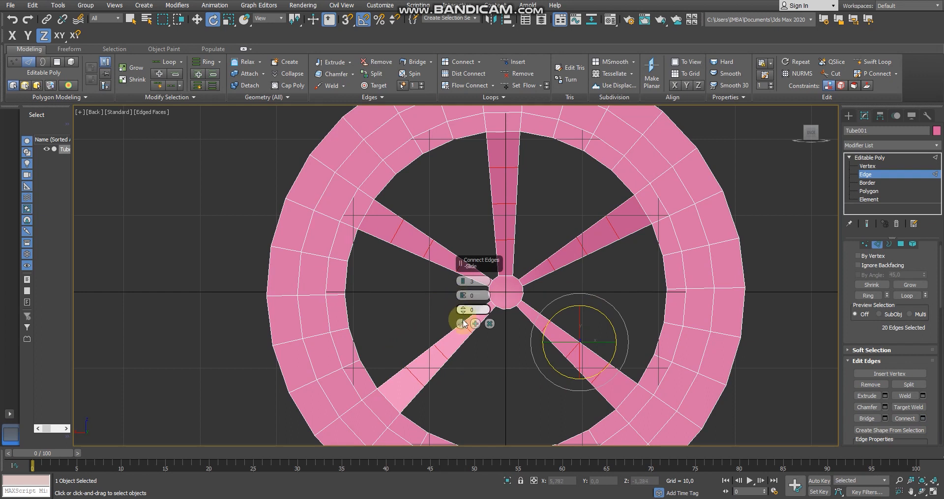
left_click(462, 323)
left_click(229, 21)
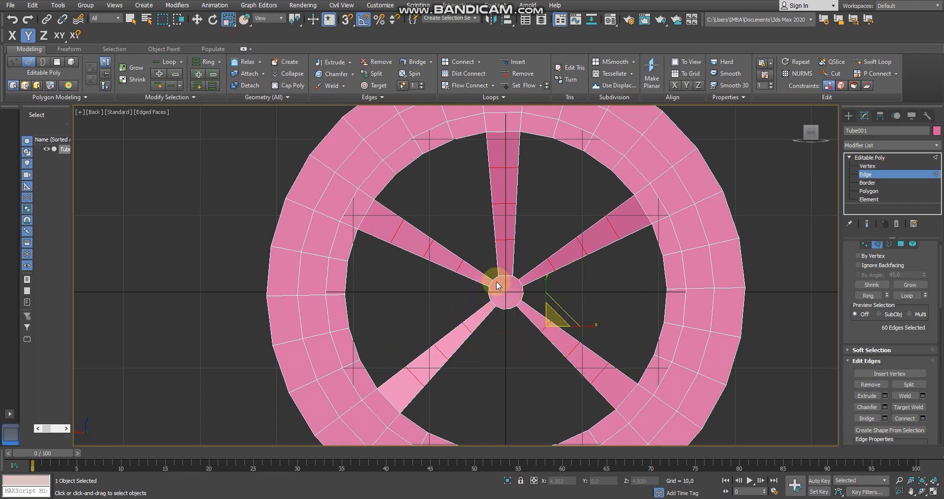
mouse_move(554, 316)
left_mouse_down()
mouse_move(565, 338)
mouse_move(547, 312)
left_mouse_up()
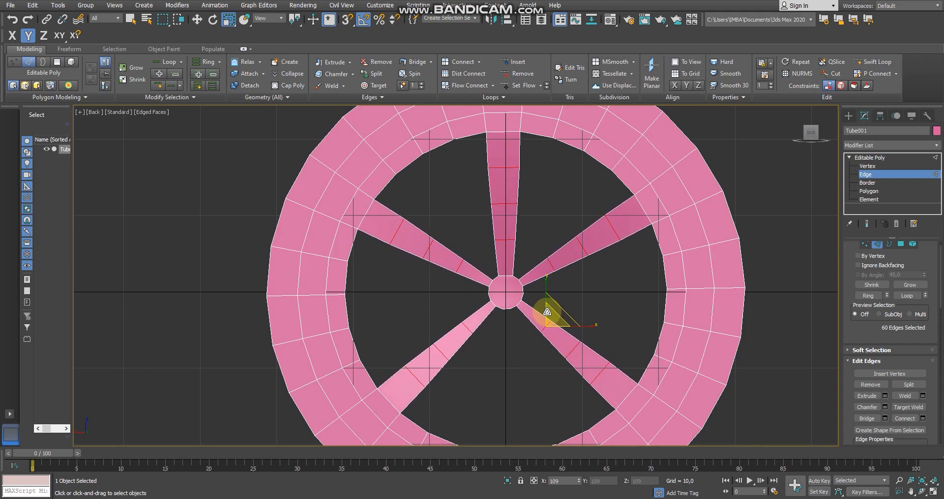
middle_click_drag(528, 349, 514, 320, "alt")
scroll(512, 317, "up", 4)
left_click(869, 191)
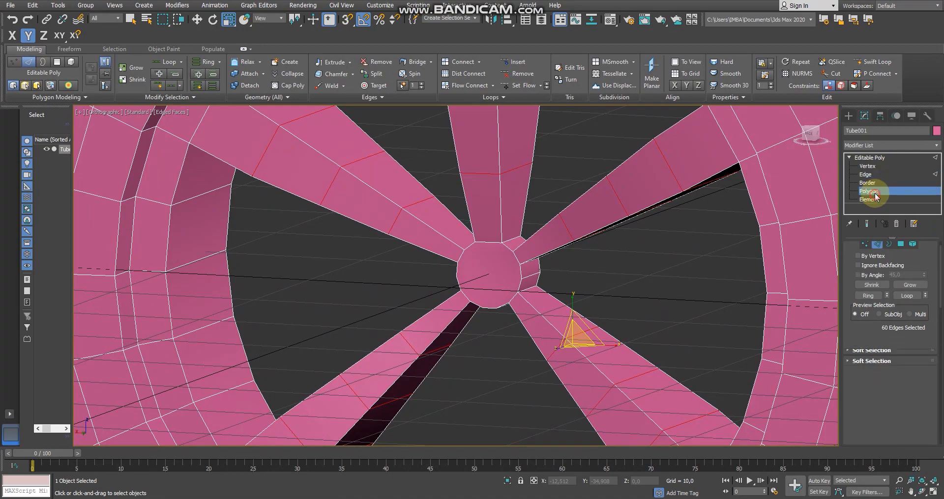
left_click(475, 272)
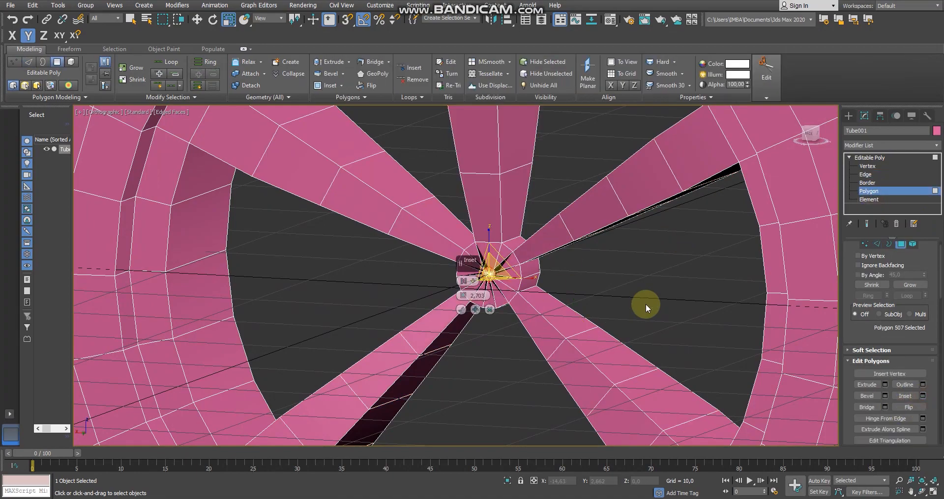
key("ctrl+z")
left_click(489, 313)
Select the circular end faces on both sides of the hub and inset them by 0.36.
left_click(495, 278)
mouse_move(544, 279)
middle_mouse_down("alt")
mouse_move(485, 272)
mouse_move(556, 272)
mouse_move(452, 266)
mouse_move(540, 279)
middle_mouse_up("alt")
scroll(556, 272, "down", 5)
scroll(539, 279, "up", 2)
scroll(539, 279, "up", 4)
left_click(535, 286, "ctrl")
middle_click_drag(668, 286, 831, 340, "alt")
left_click(923, 396)
middle_click_drag(574, 333, 477, 323, "alt")
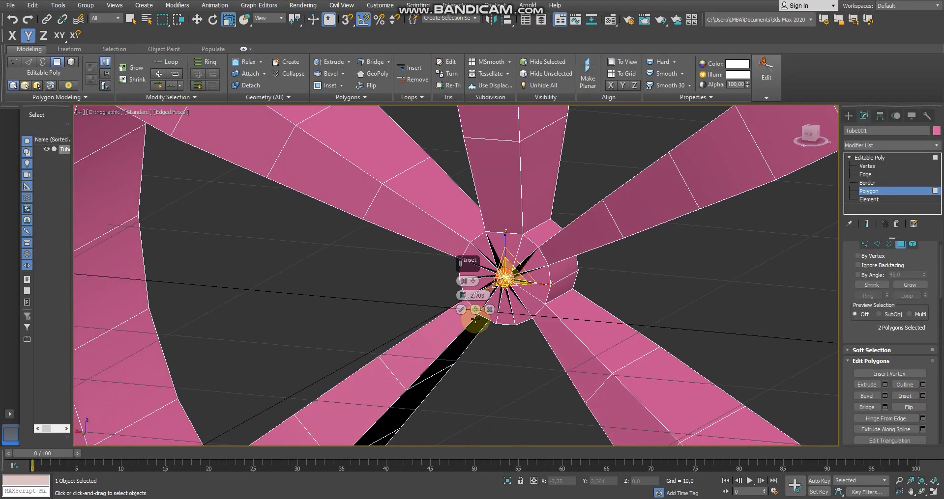
mouse_move(463, 296)
left_mouse_down()
mouse_move(466, 257)
mouse_move(467, 280)
left_mouse_up()
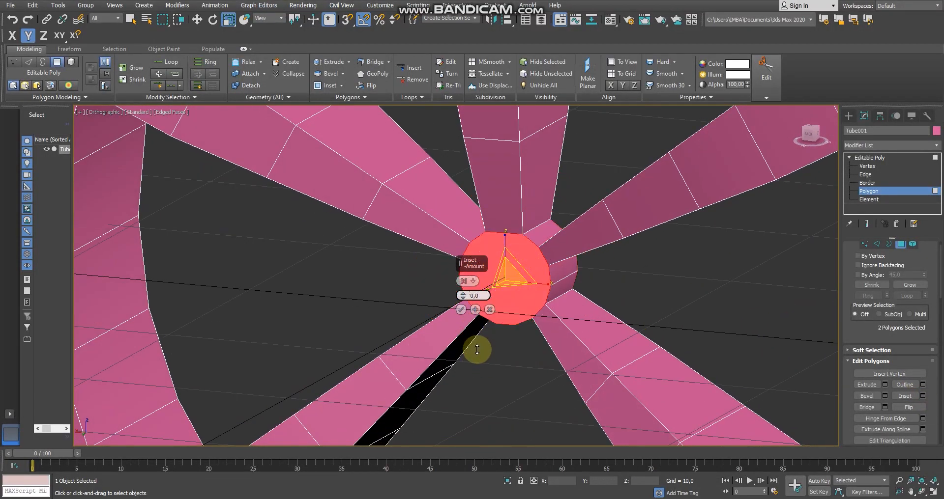
left_click(461, 310)
Recess the inset faces into the hub along Y, one by about 0.27 and the opposite one by about 0.24.
mouse_move(459, 309)
middle_mouse_down("alt")
mouse_move(427, 292)
mouse_move(449, 316)
mouse_move(452, 304)
middle_mouse_up("alt")
left_click(470, 265)
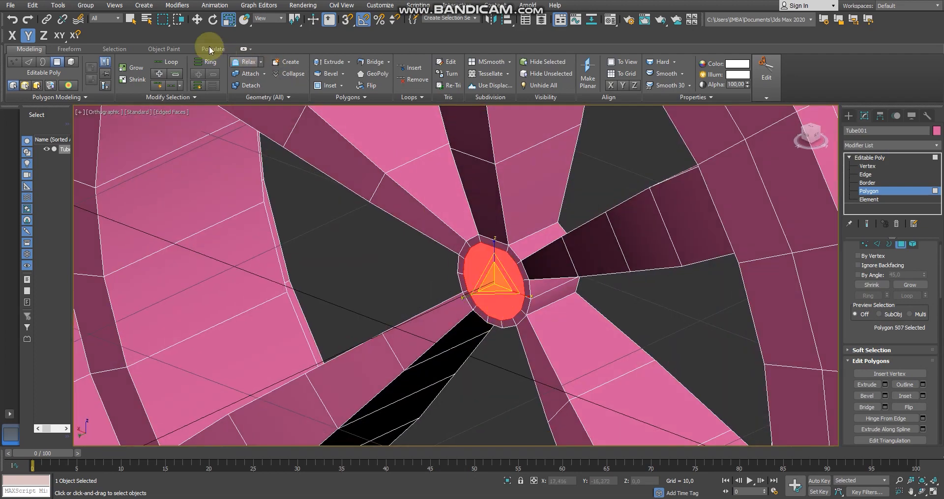
left_click(197, 19)
middle_click_drag(574, 286, 495, 301, "alt")
left_click_drag(500, 271, 508, 275)
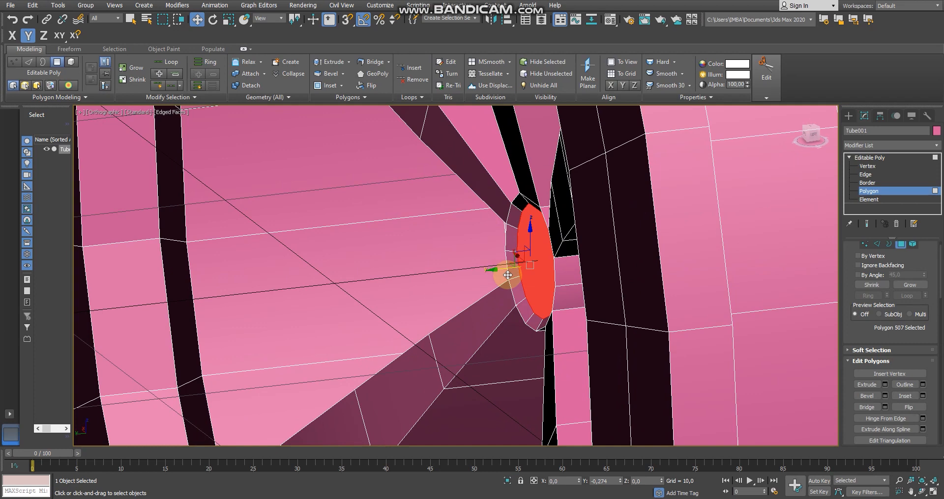
middle_click_drag(515, 276, 593, 295, "alt")
left_click(593, 295)
left_click_drag(588, 275, 582, 273)
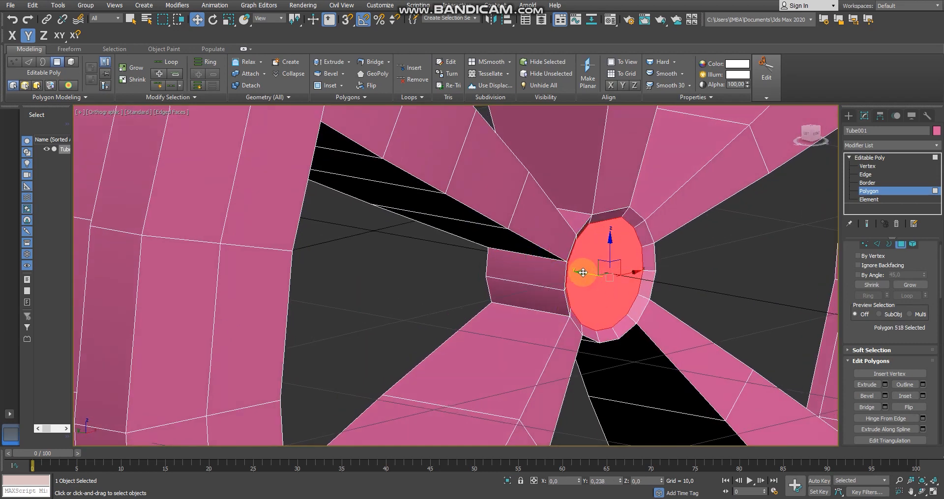
Select both recessed hub faces and inset them again by 0.36.
middle_click_drag(582, 273, 596, 287, "alt")
left_click(560, 277, "ctrl")
middle_click_drag(669, 351, 640, 299, "alt")
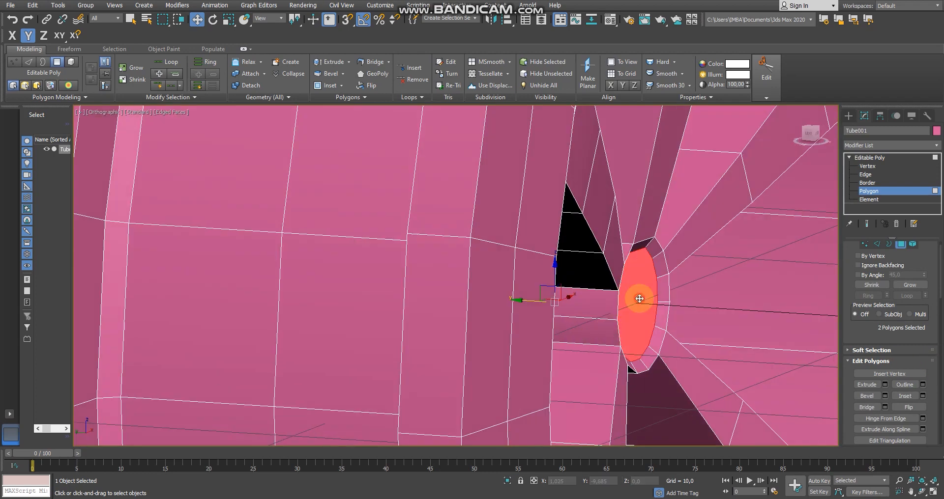
left_click(922, 398)
middle_click_drag(767, 344, 716, 332, "alt")
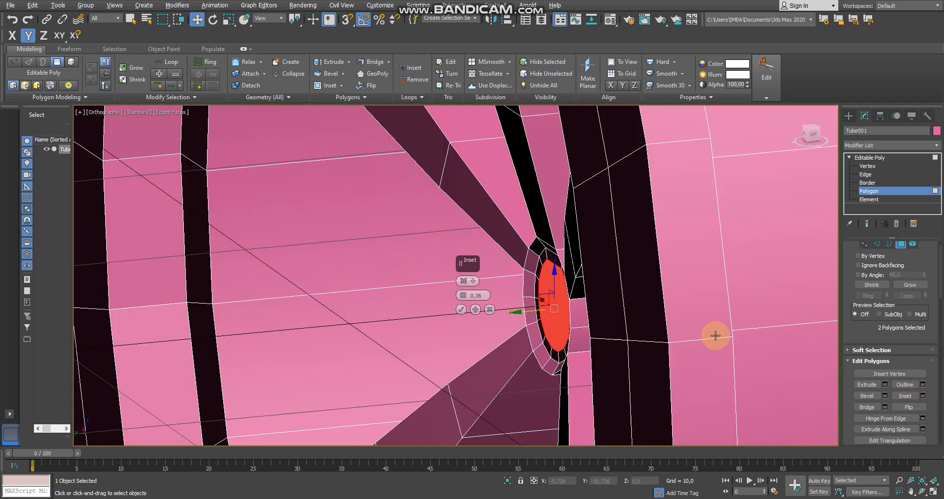
left_click(462, 311)
Select the edge loop around the recess on both hub ends and chamfer them by 0.117 with 1 segment.
middle_click_drag(503, 308, 556, 314, "alt")
left_click(871, 174)
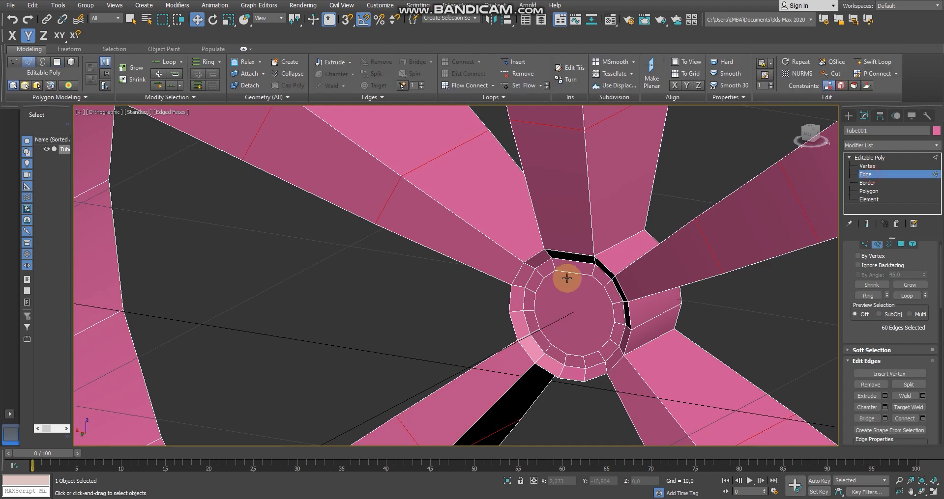
double_click(541, 269)
middle_click_drag(540, 269, 581, 288, "alt")
double_click(576, 259, "ctrl")
mouse_move(462, 295)
left_mouse_down()
mouse_move(468, 317)
mouse_move(461, 310)
left_mouse_up()
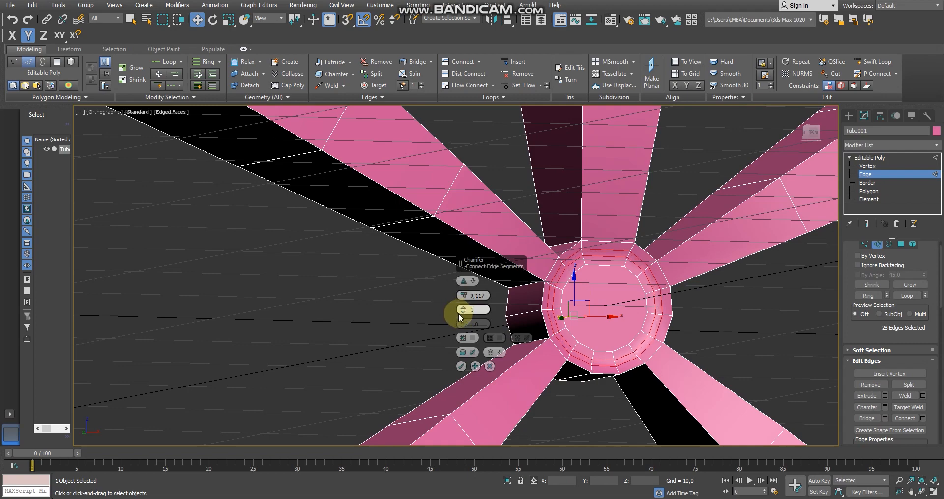
left_click(462, 367)
left_click(568, 250)
Select the four outer edge loops of the rim's two flanges and chamfer them by 0.503 with 1 segment.
middle_click_drag(570, 254, 572, 314, "alt")
scroll(556, 318, "down", 10)
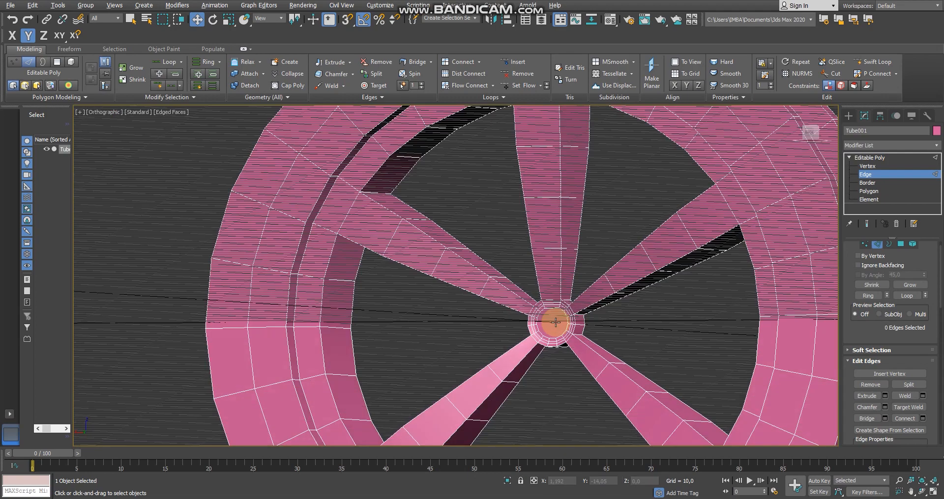
middle_click_drag(585, 396, 484, 245, "alt")
scroll(484, 245, "up", 3)
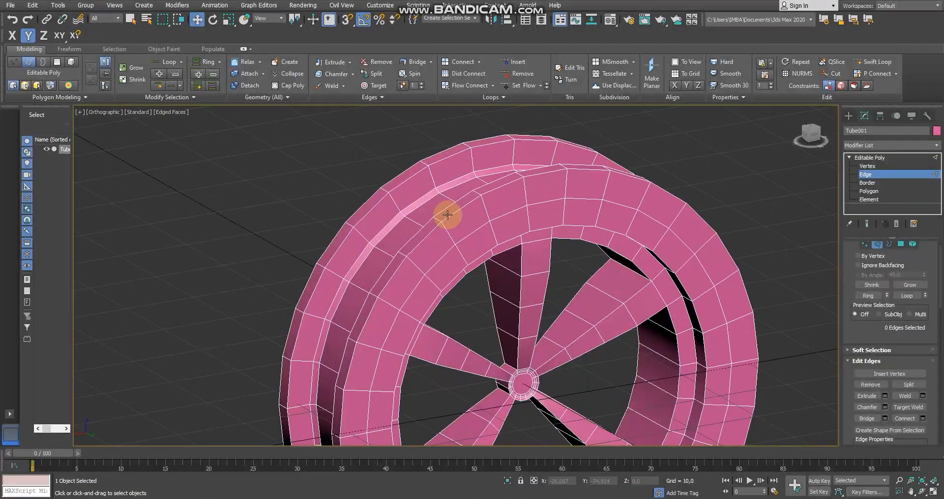
double_click(446, 206)
middle_click_drag(552, 320, 359, 223, "alt")
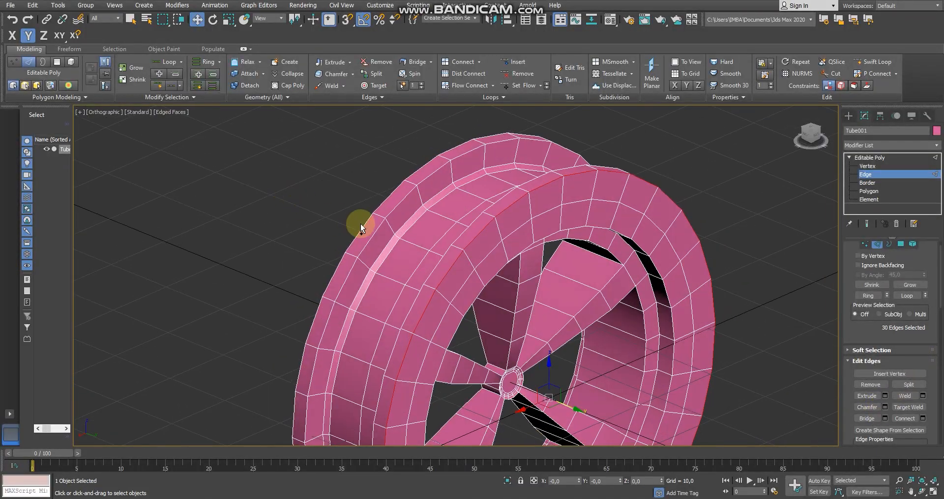
double_click(363, 228, "ctrl")
double_click(432, 270, "ctrl")
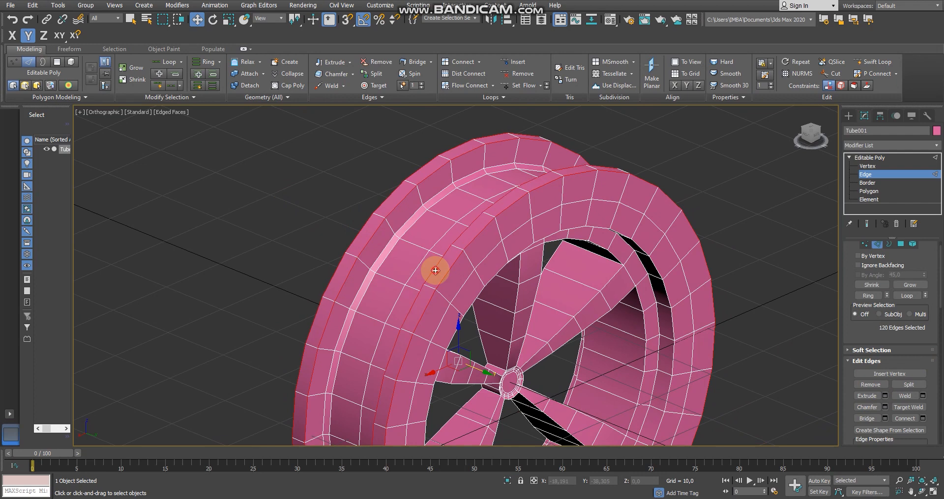
left_click(884, 408)
scroll(459, 274, "up", 3)
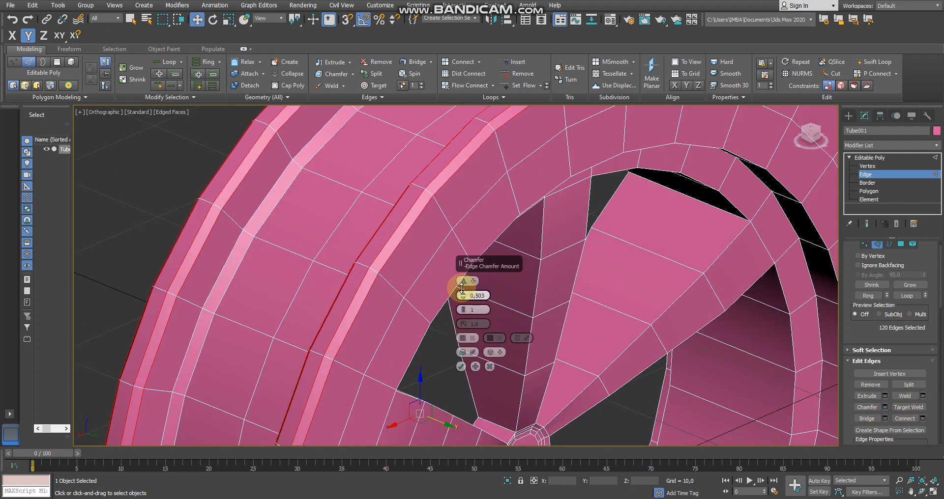
left_click(461, 367)
scroll(457, 368, "down", 4)
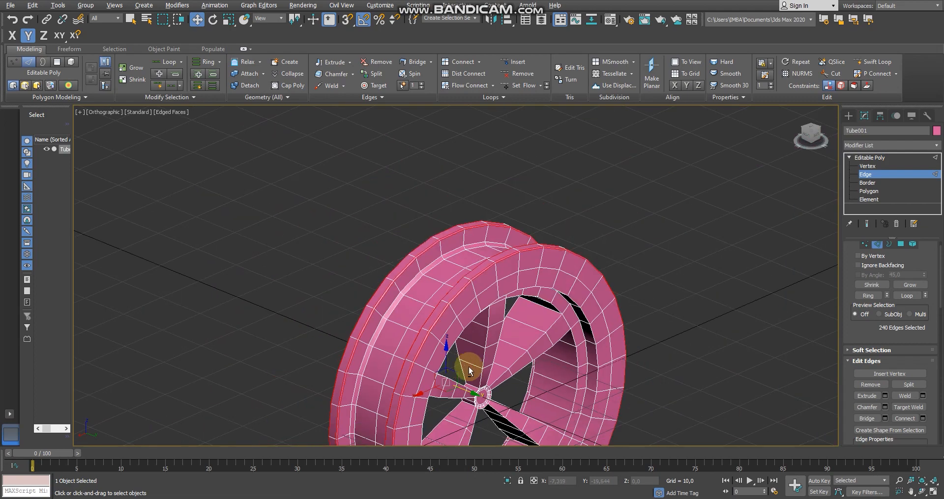
Leave edge editing and add a TurboSmooth modifier with 1 iteration to the whole wheel.
left_click(877, 157)
left_click(878, 146)
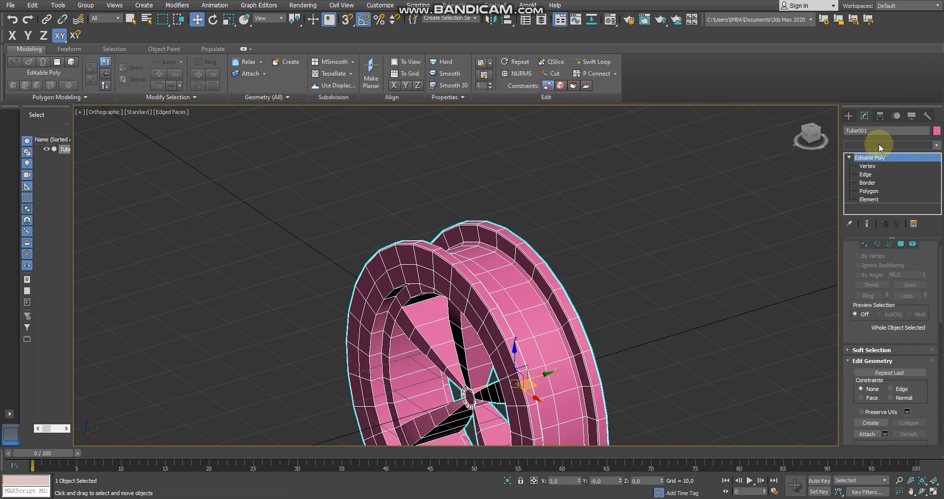
key("t")
left_click(868, 331)
middle_click_drag(787, 349, 521, 292, "alt")
left_click(694, 289)
left_click(647, 250)
scroll(647, 250, "down", 2)
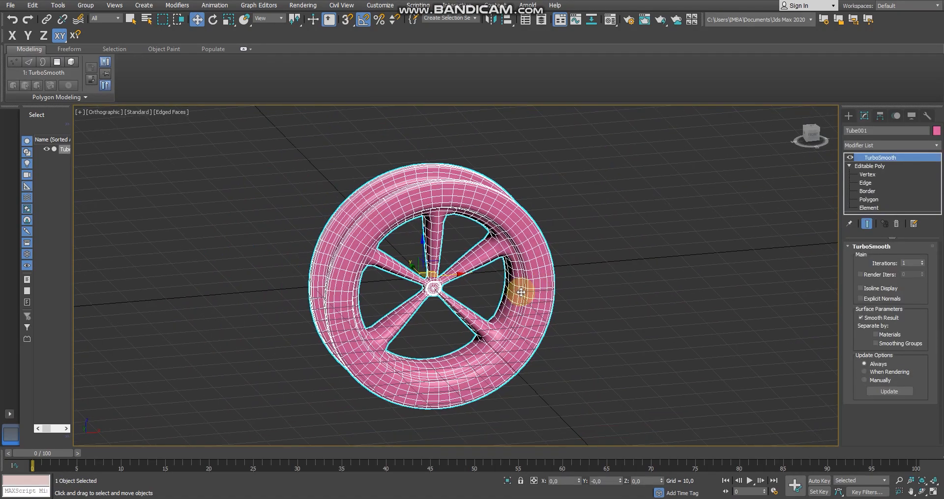
scroll(521, 293, "up", 2)
Open the Material Editor and set the renderer to Arnold in the render setup.
key("m")
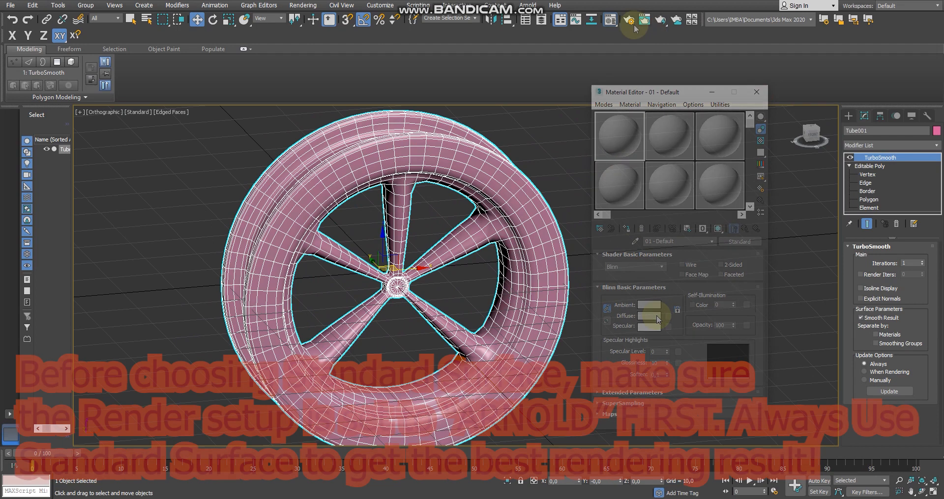
left_click(628, 19)
left_click(392, 72)
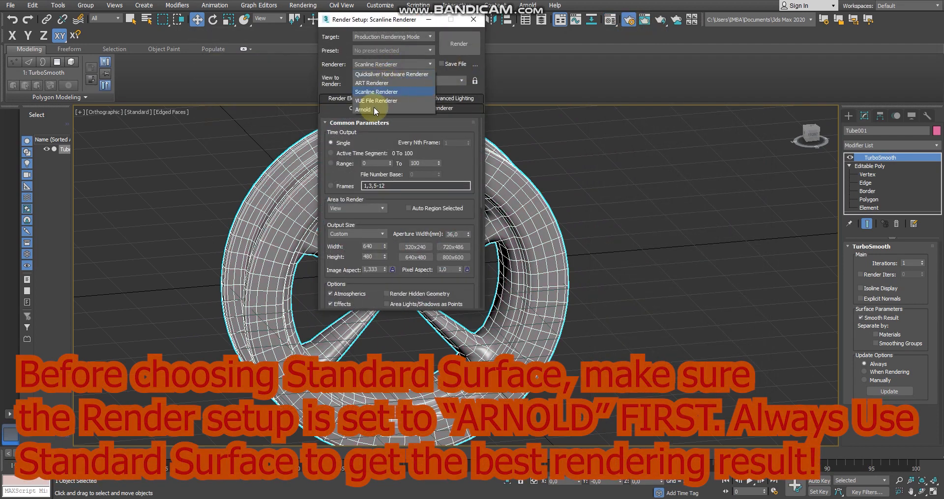
left_click(373, 107)
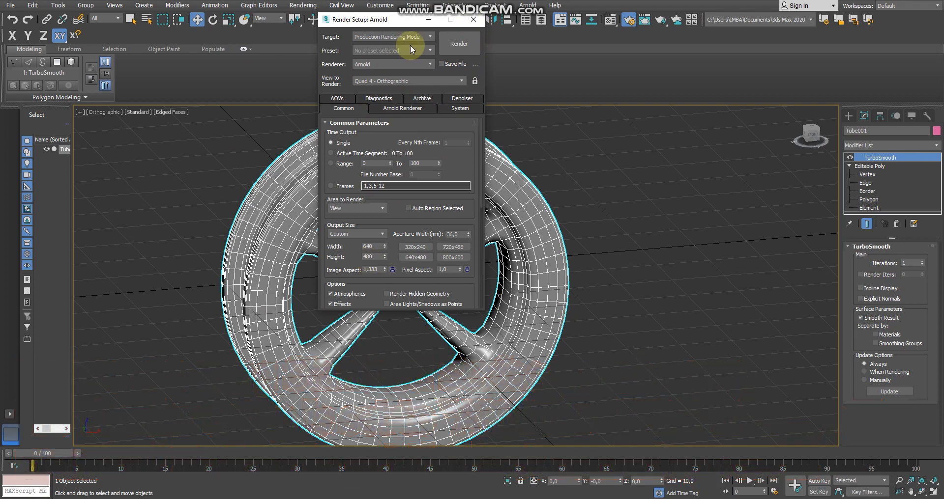
Close the render setup and change the first material sample in the Material Editor to an Arnold Standard Surface material.
left_click(474, 20)
key("m")
left_click(737, 242)
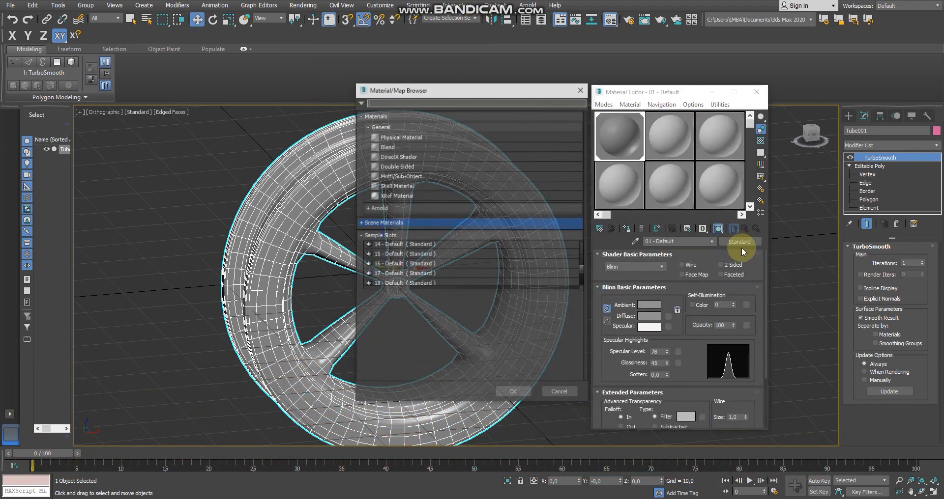
type("standard")
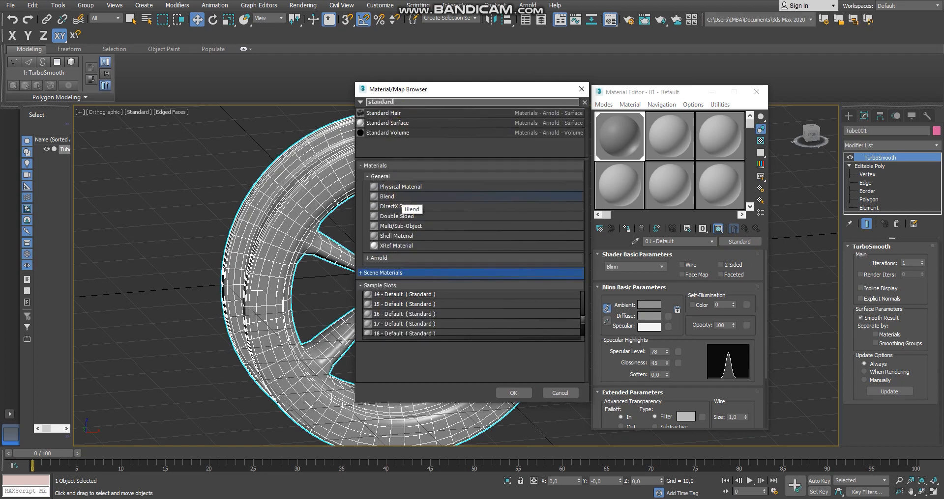
double_click(383, 123)
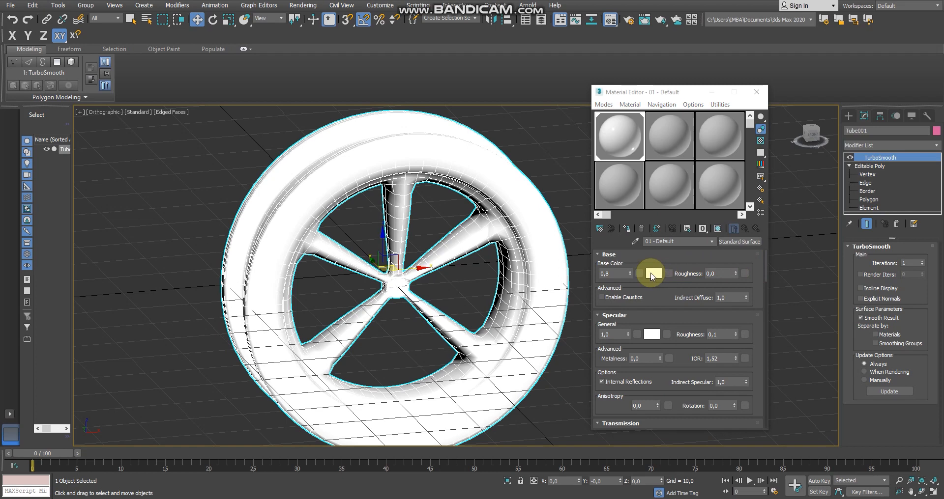
Set the Standard Surface material's base color to a neutral grey with red, green and blue at 0.353.
left_click(652, 277)
left_click_drag(286, 110, 290, 80)
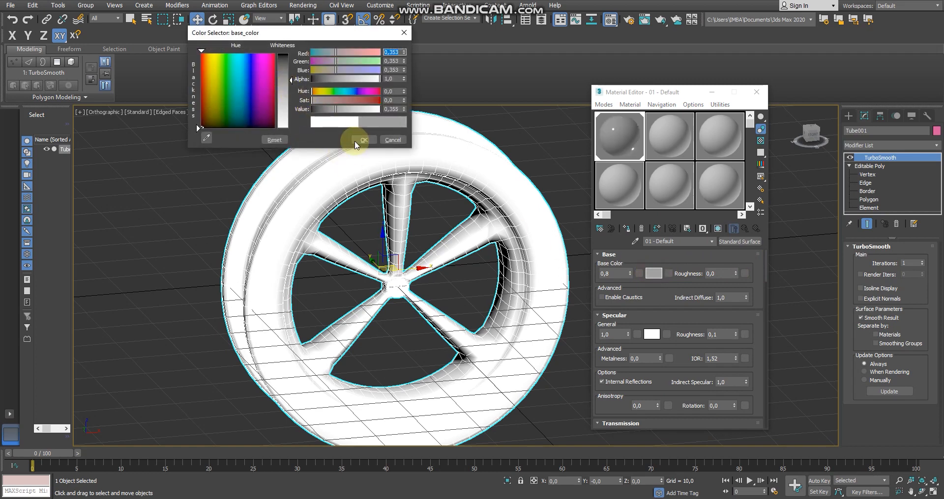
left_click(365, 140)
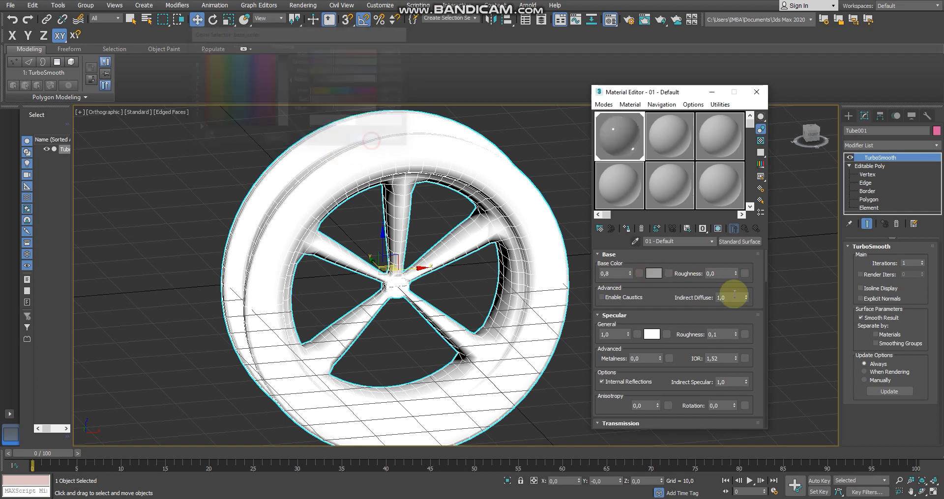
Assign the grey Standard Surface material to the selected wheel and turn on its shaded display in the viewport.
left_click(626, 229)
left_click(718, 228)
scroll(651, 347, "down", 2)
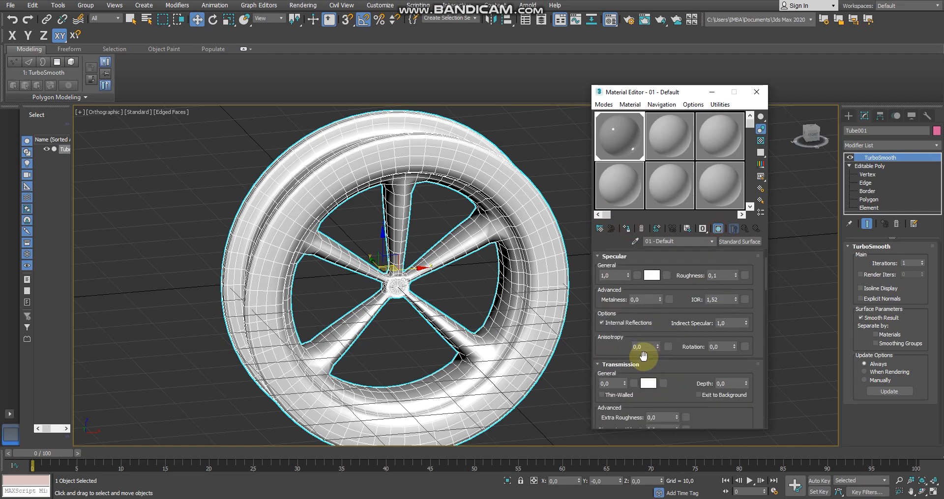
left_click_drag(658, 282, 664, 228)
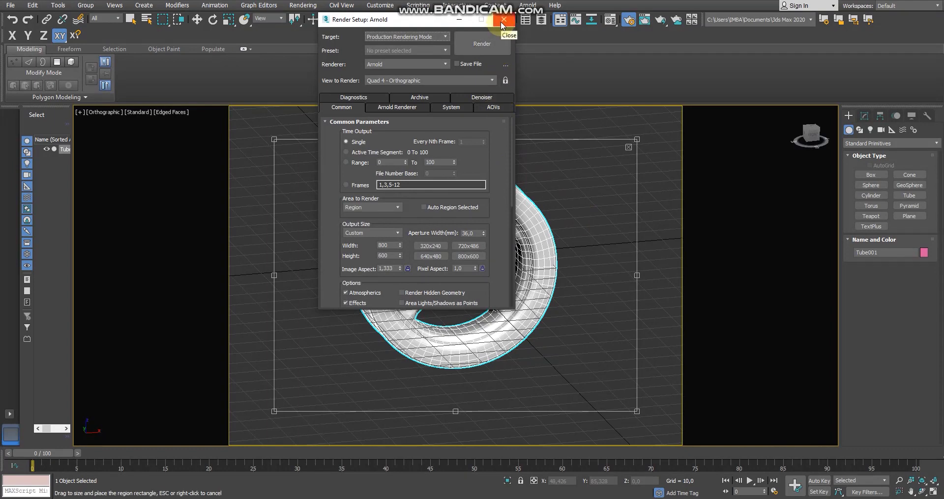
Render the region around the wheel in the orthographic view with Arnold at 800 x 600.
left_click(492, 42)
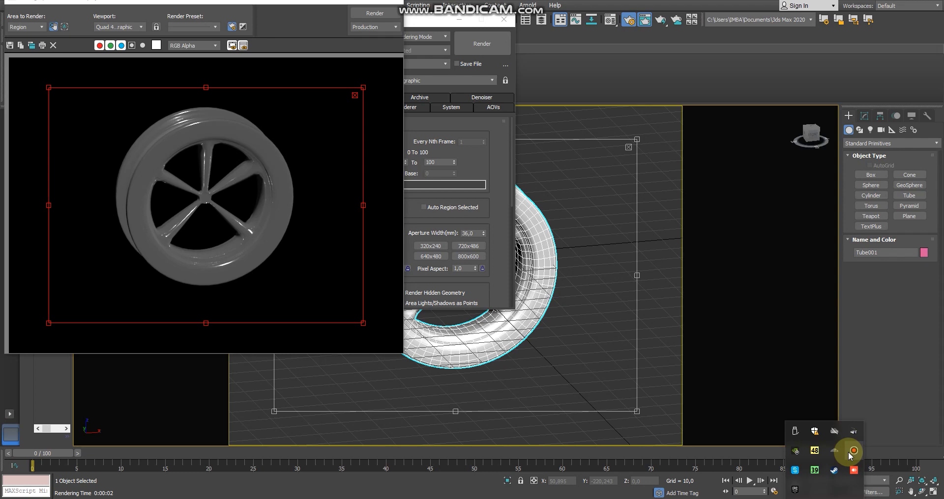
left_click(276, 200)
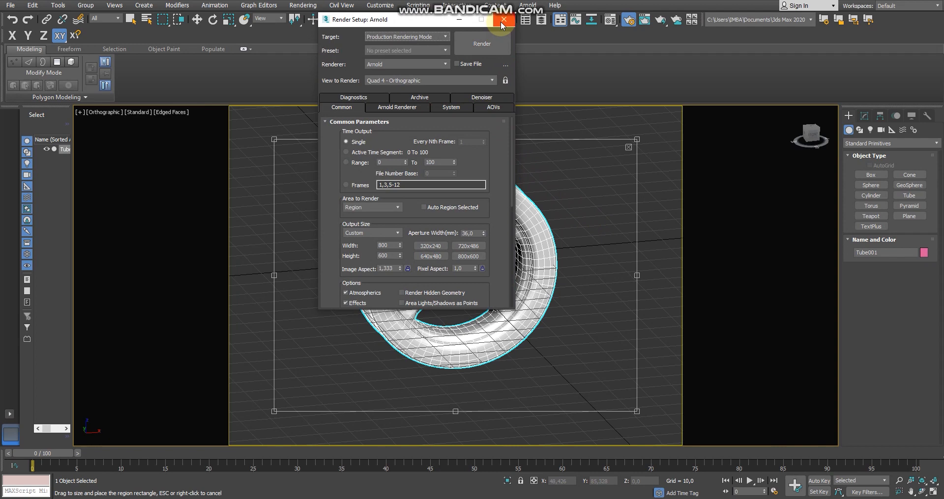
left_click(483, 45)
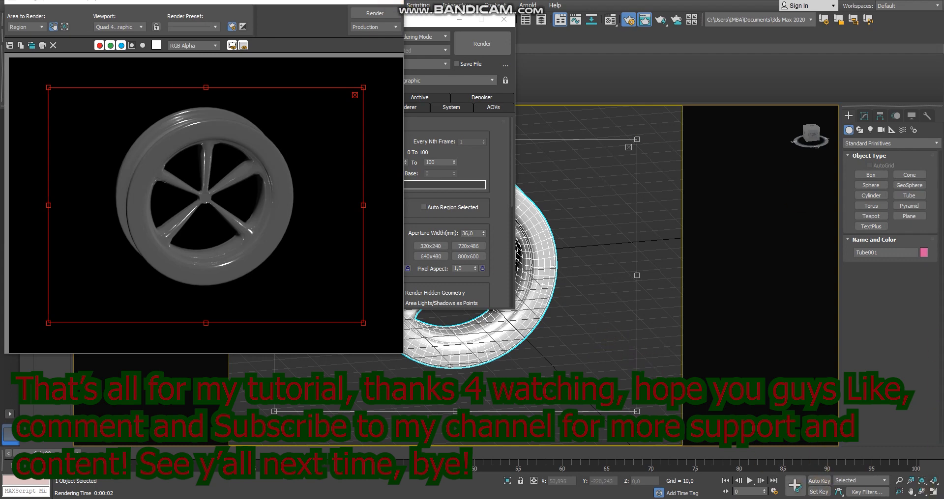
left_click(824, 498)
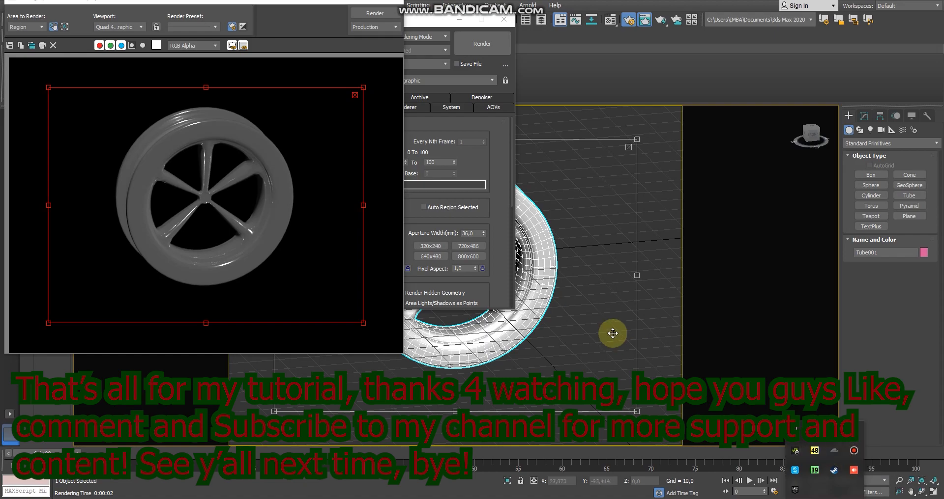